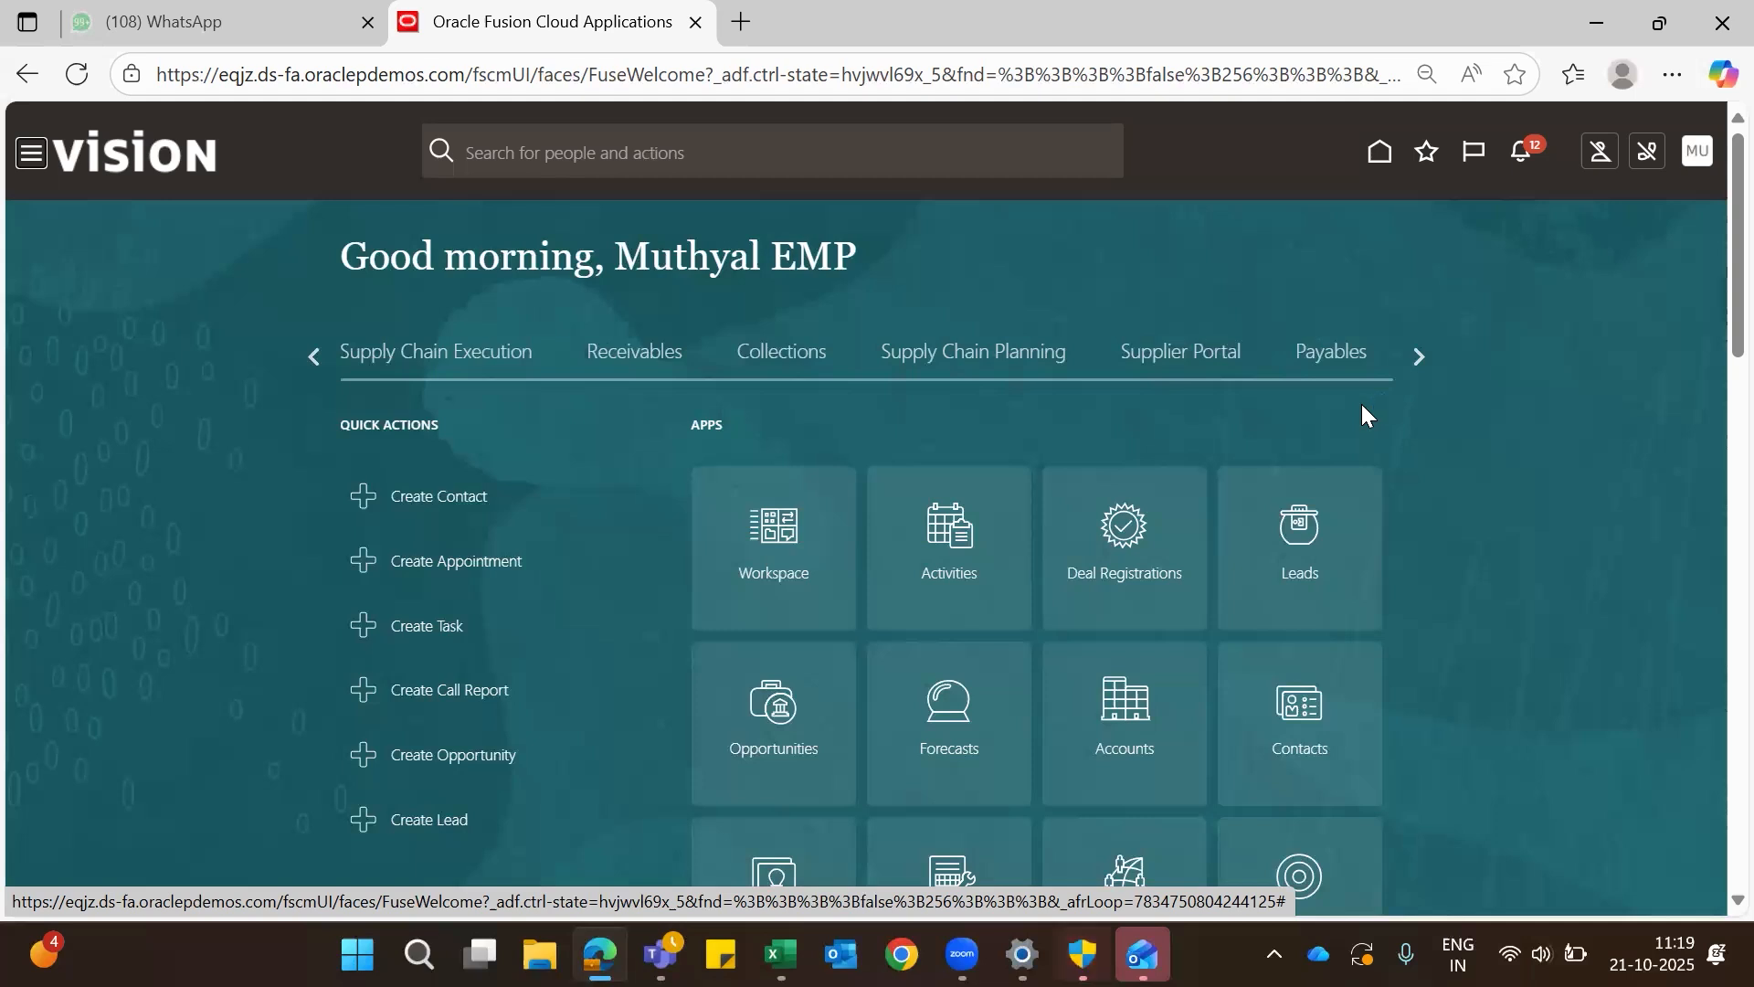
- Open the Payables invoices work area and start creating a new invoice
left_click(1345, 358)
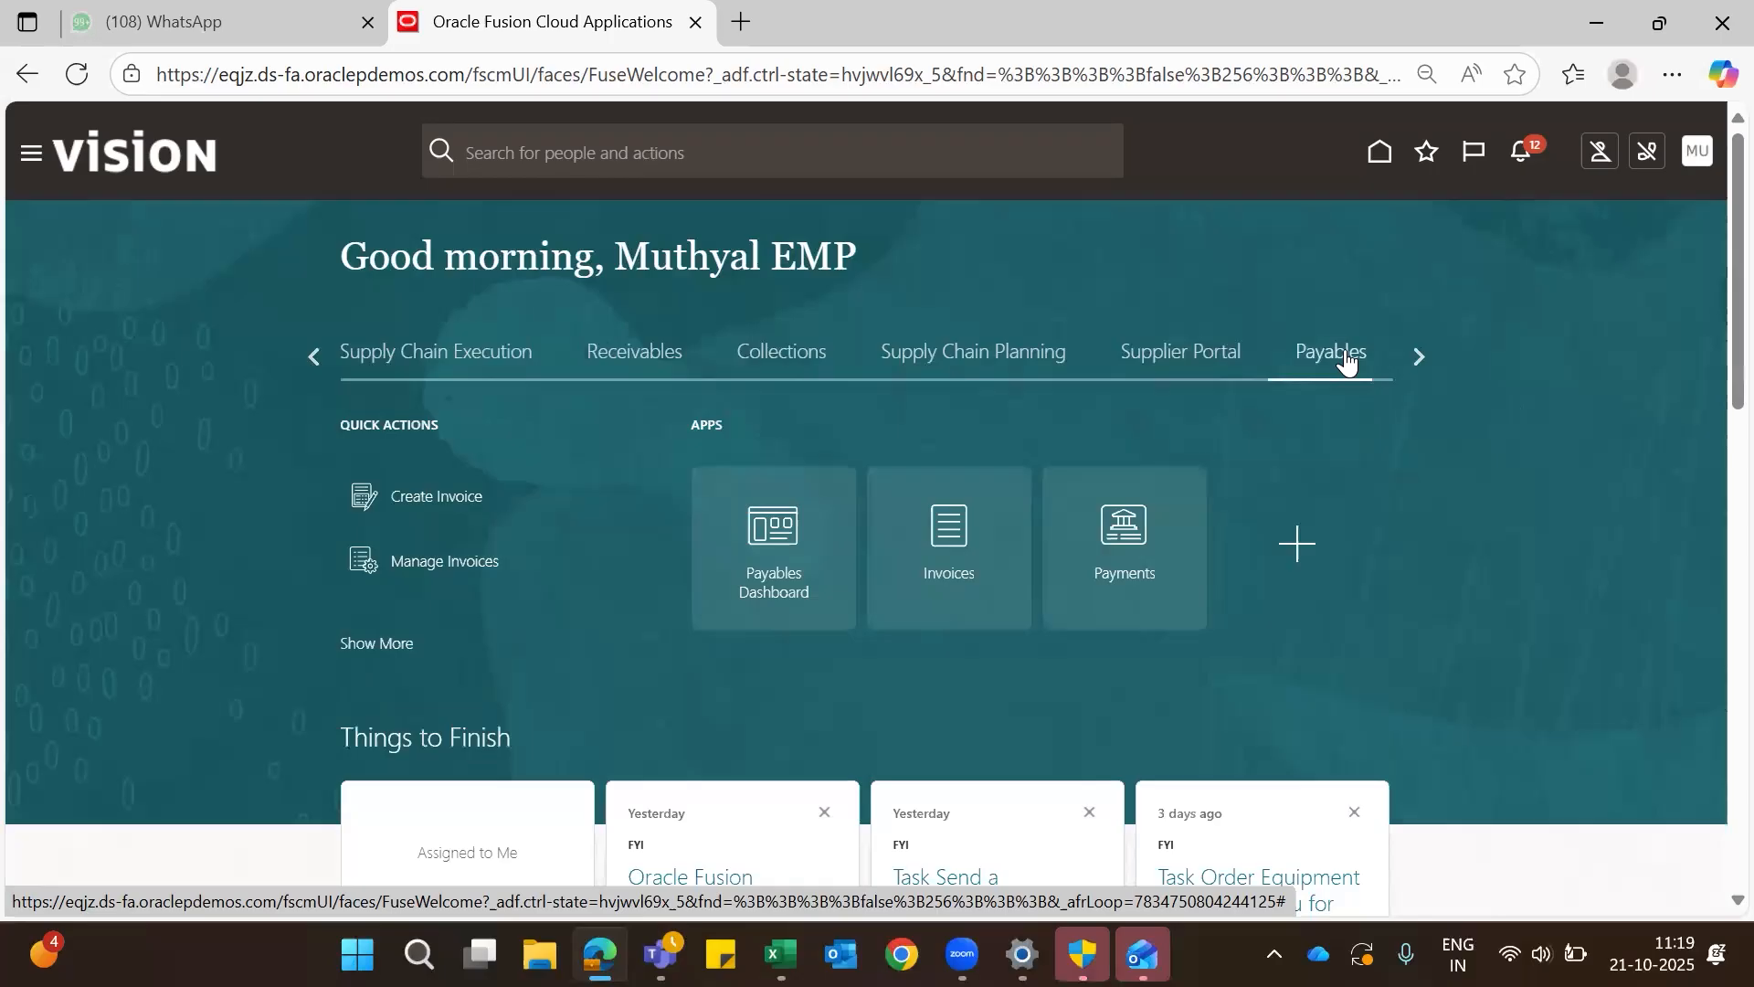
left_click(949, 519)
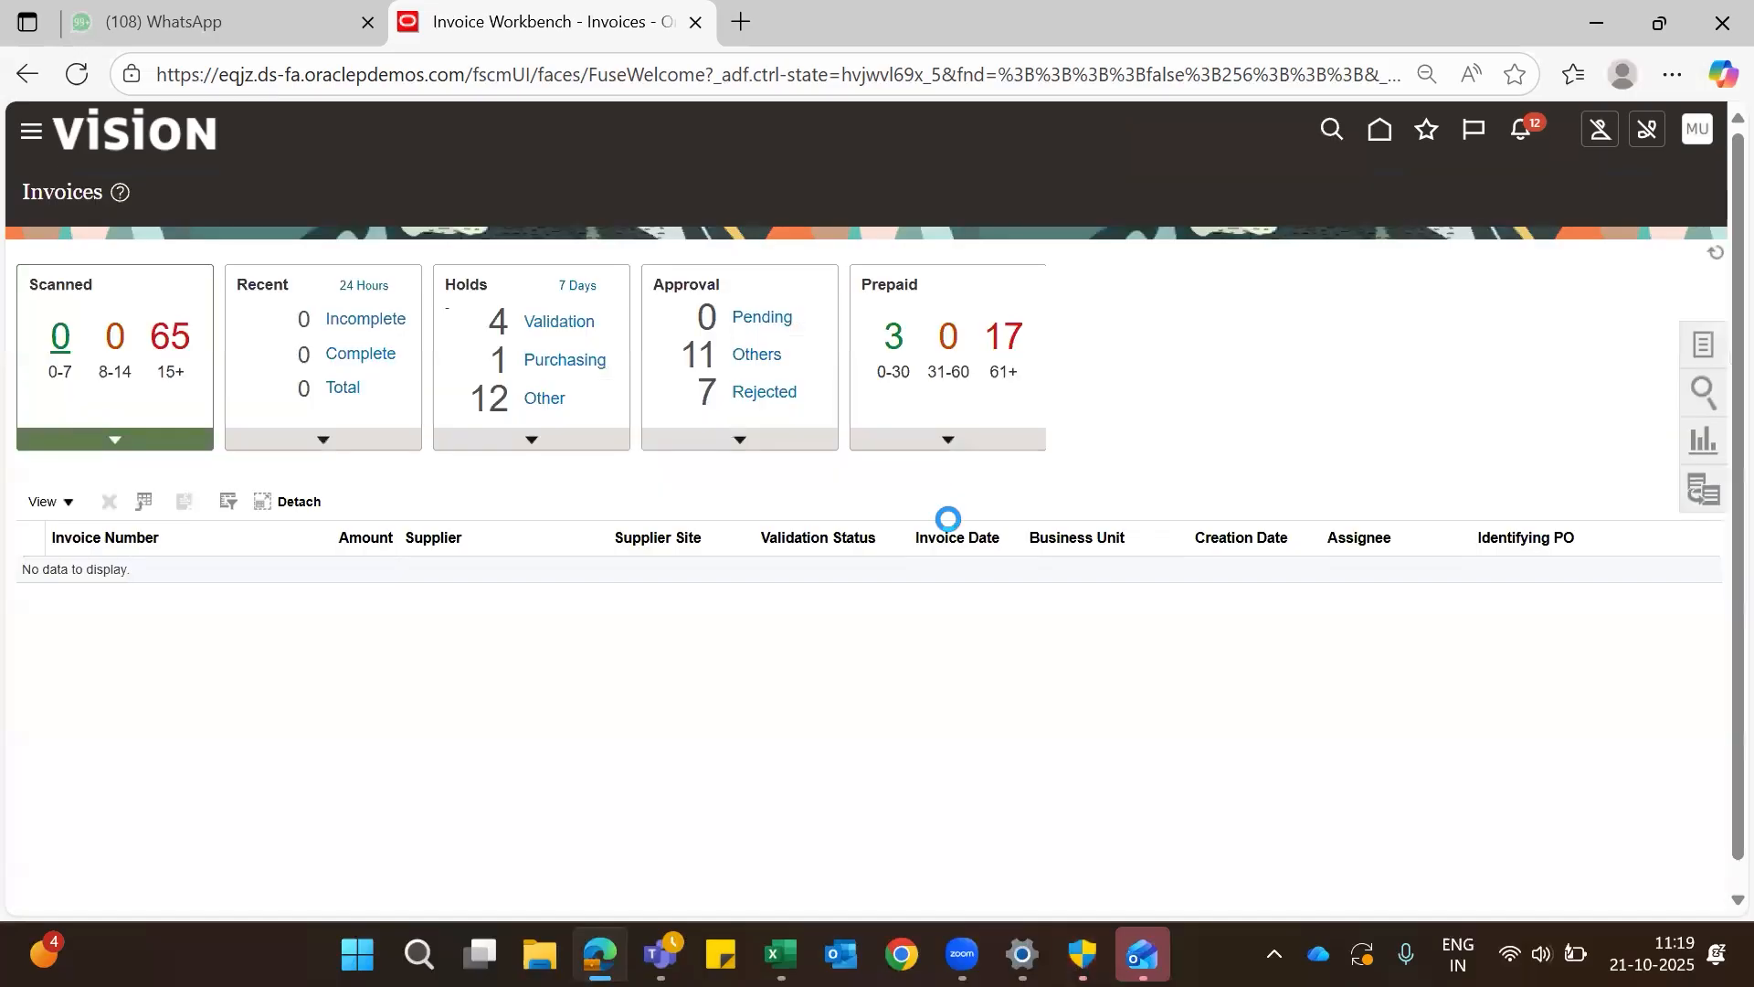
left_click(1704, 345)
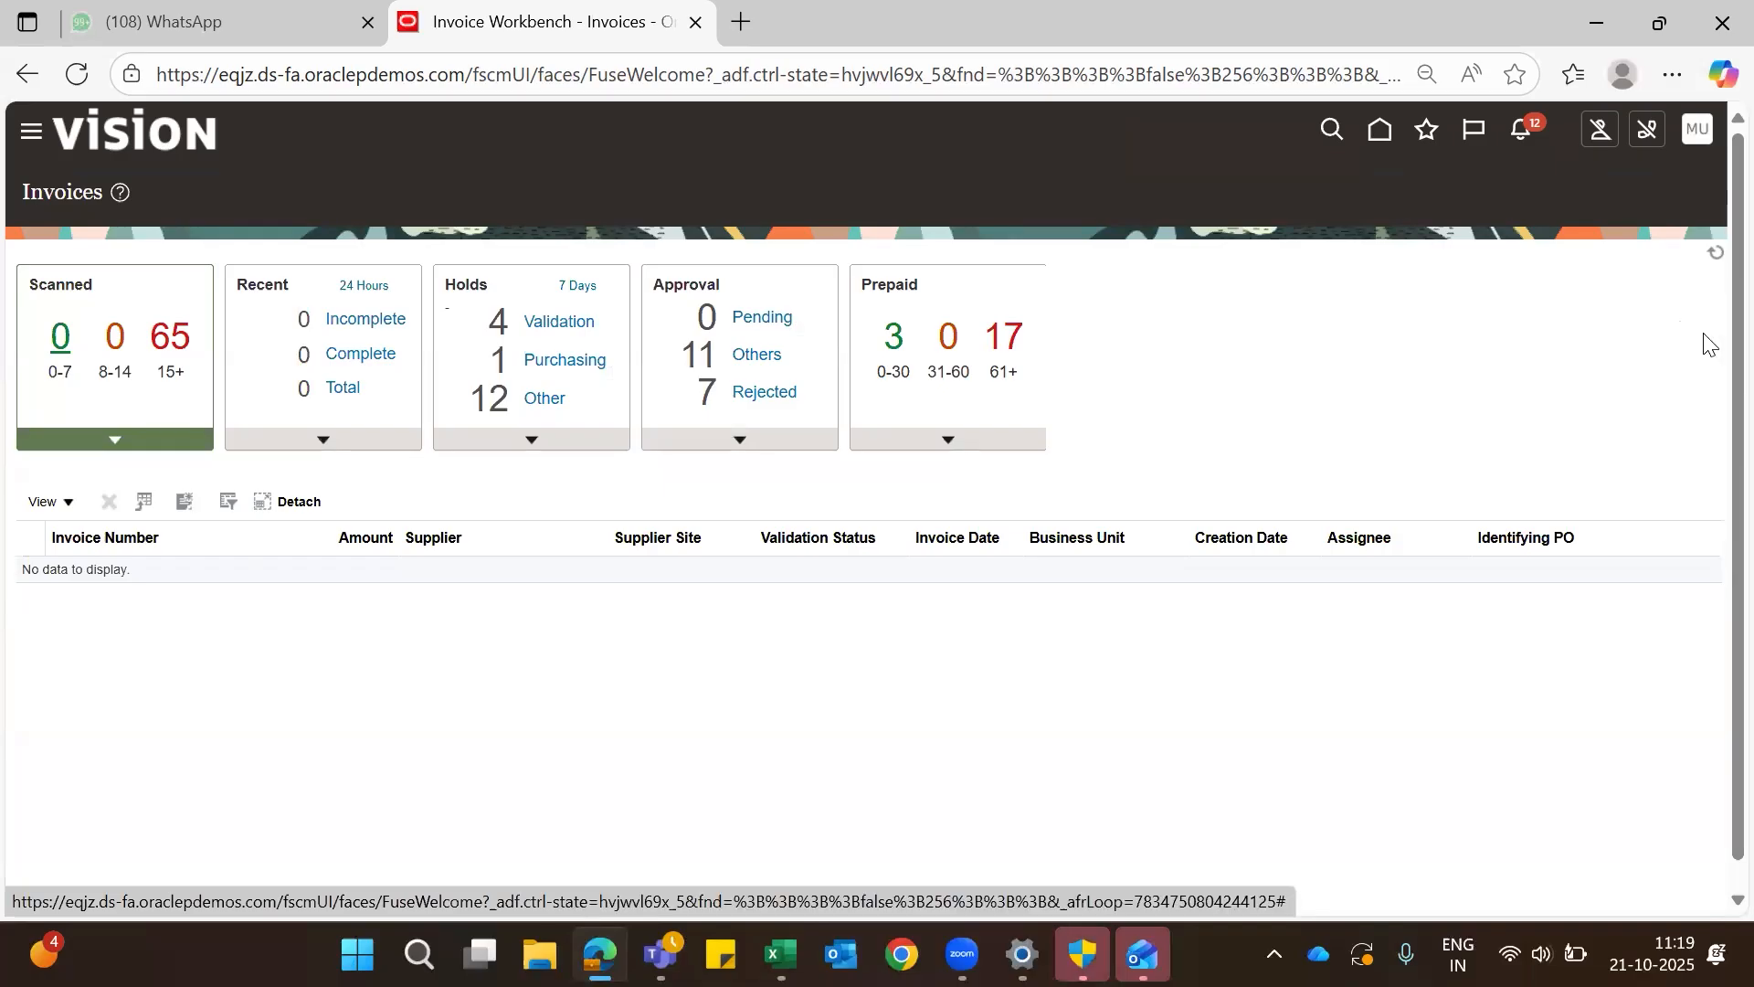
left_click(1526, 203)
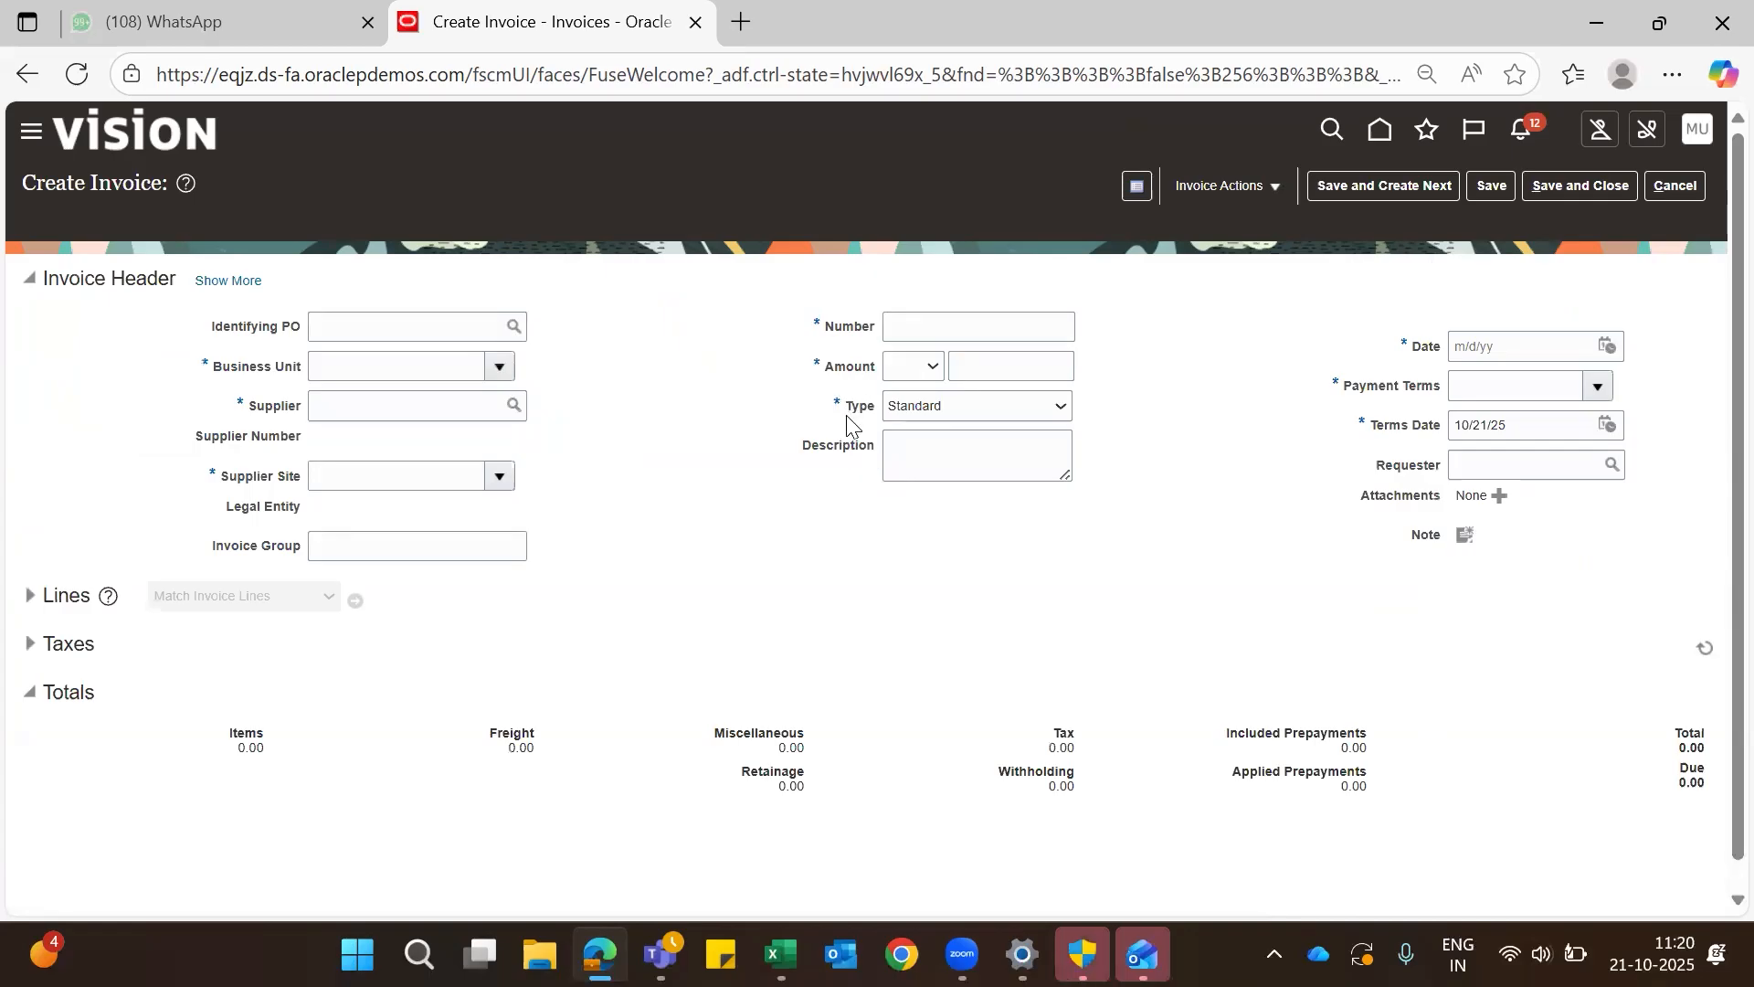
- Set the invoice type to Debit memo and the business unit to US1 Business Unit
left_click(1052, 409)
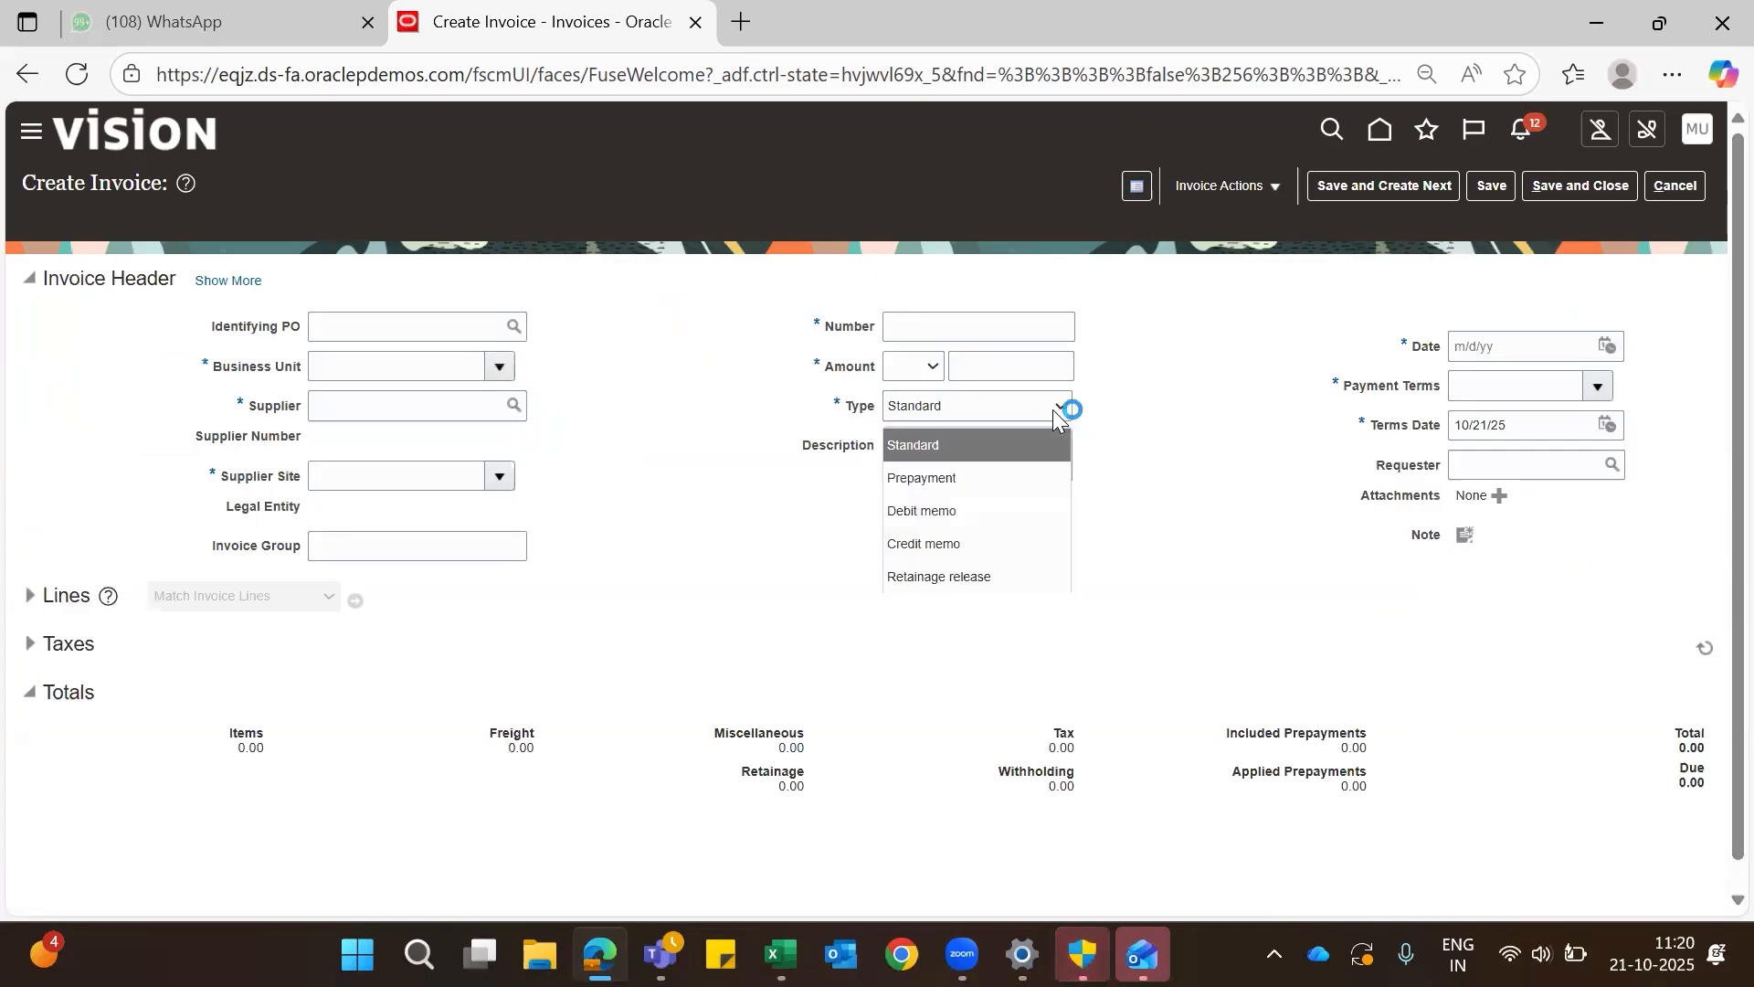
left_click(958, 511)
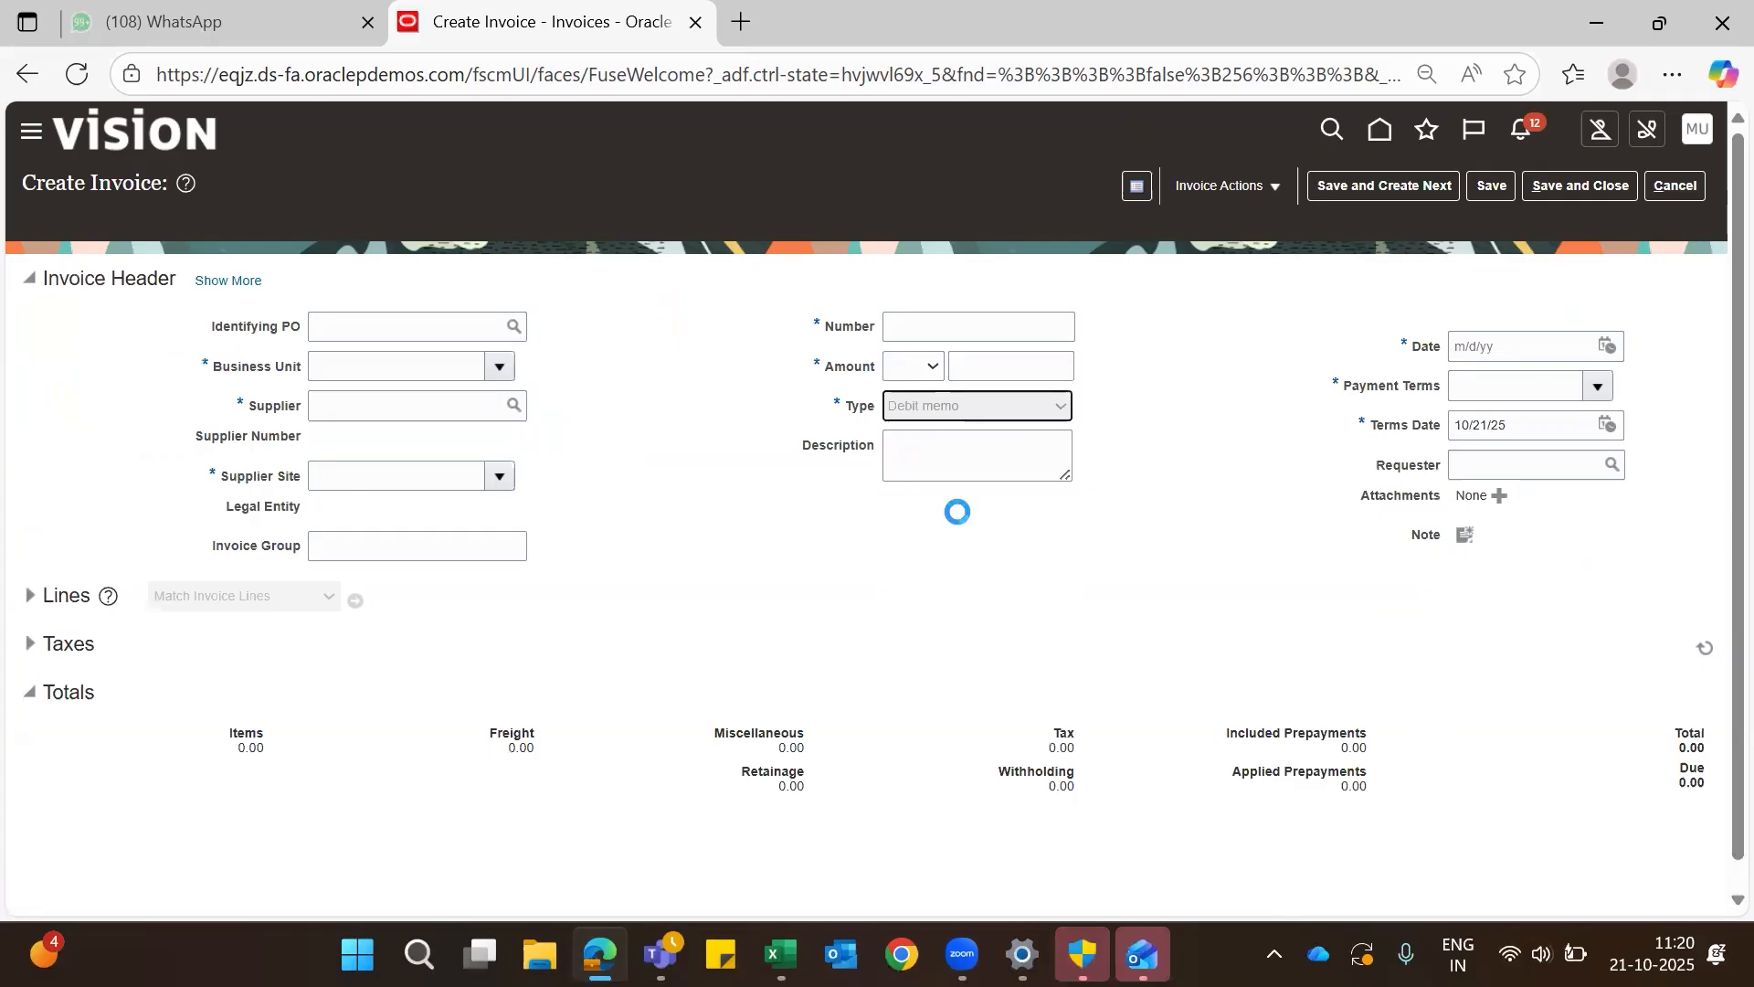
left_click(438, 358)
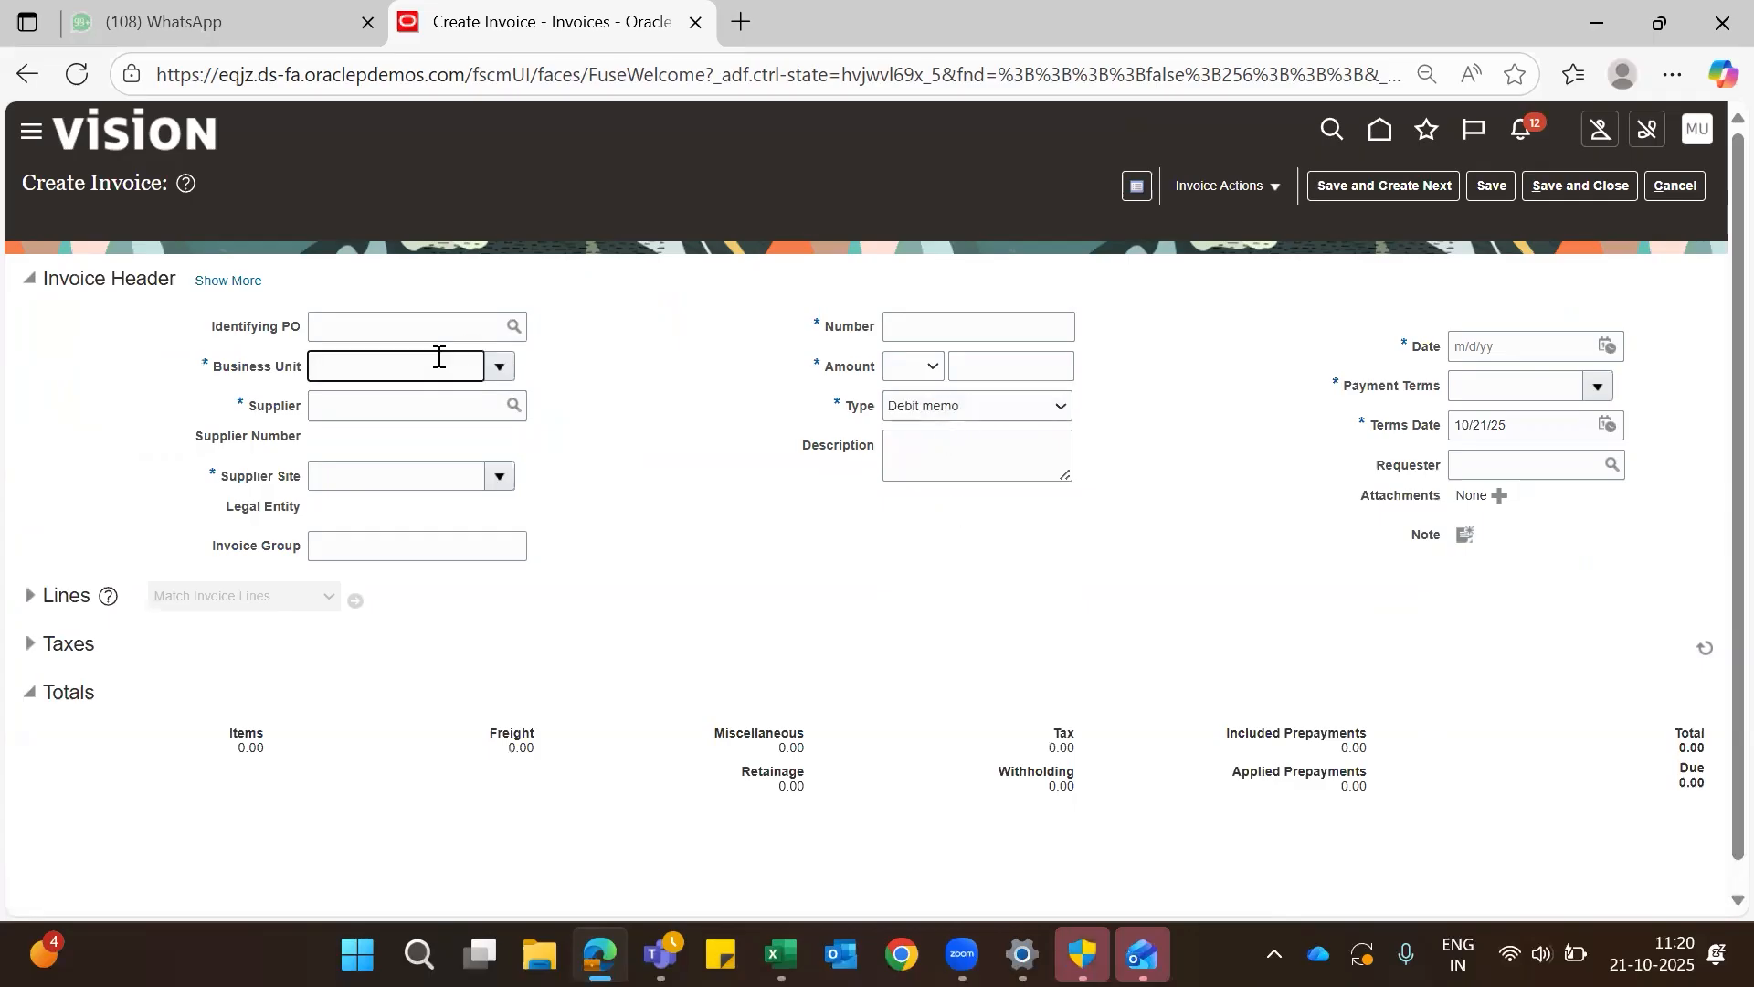
type("us1")
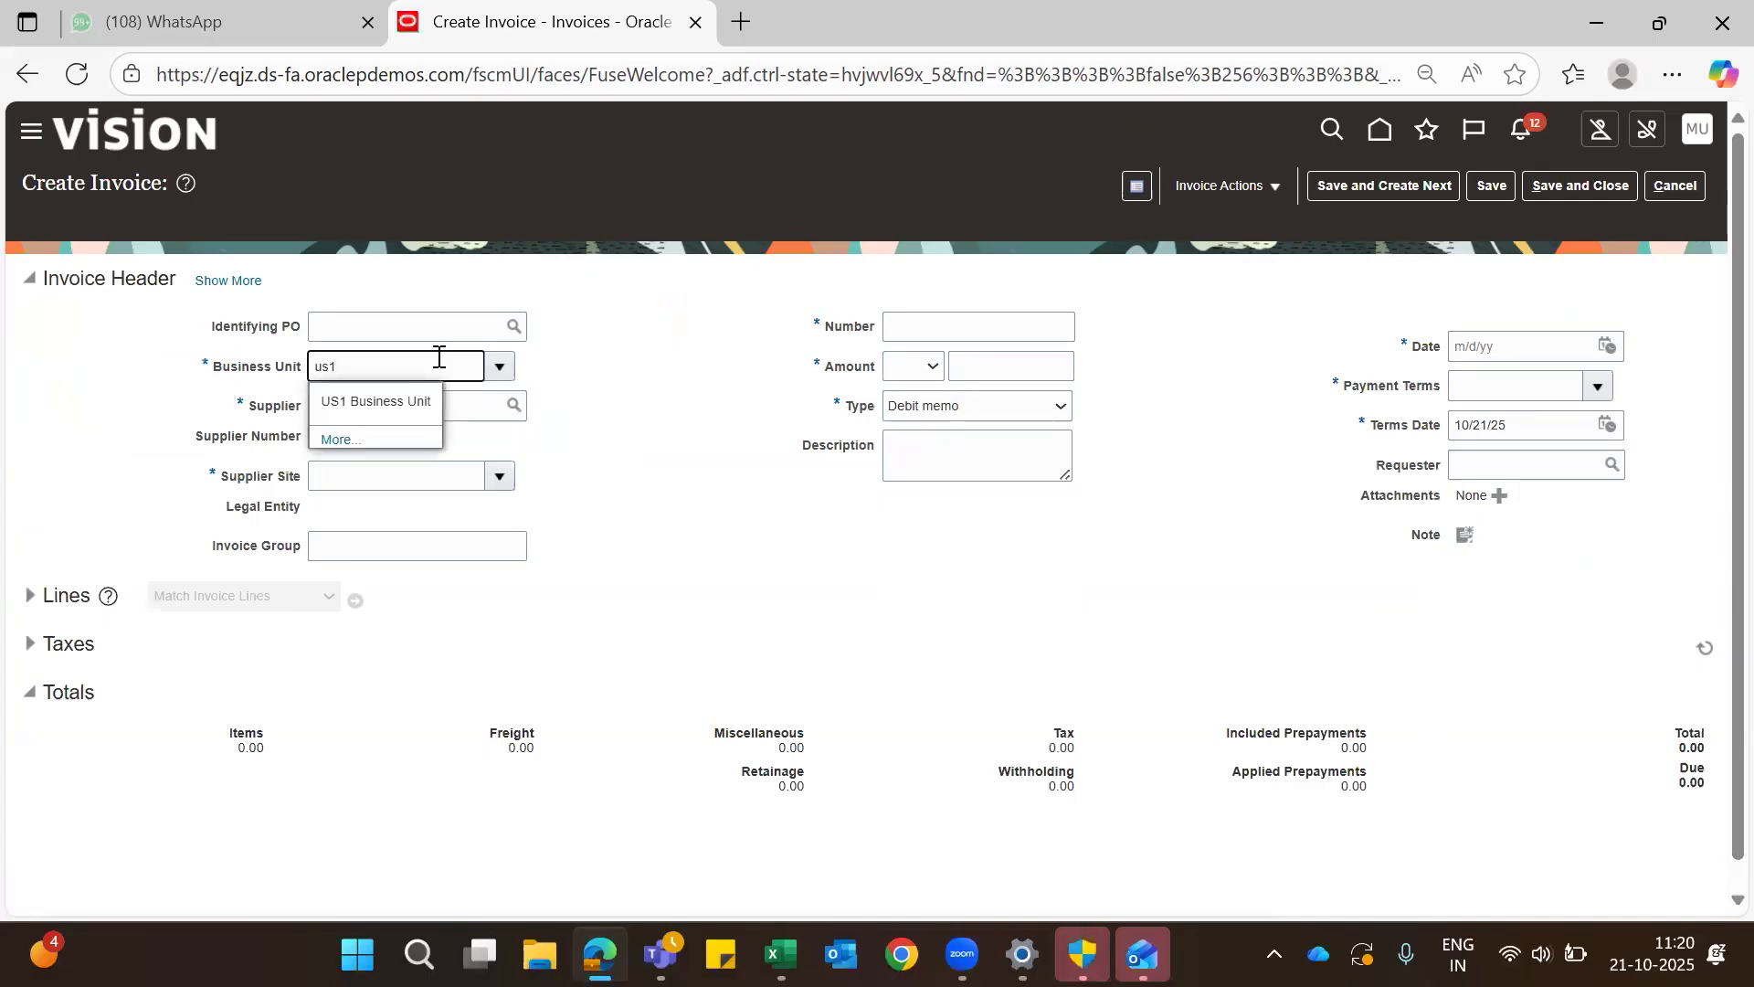
left_click(382, 402)
- Bring up the supplier search for the invoice header and search for suppliers named "ABC C"
left_click(384, 403)
type("ABC C")
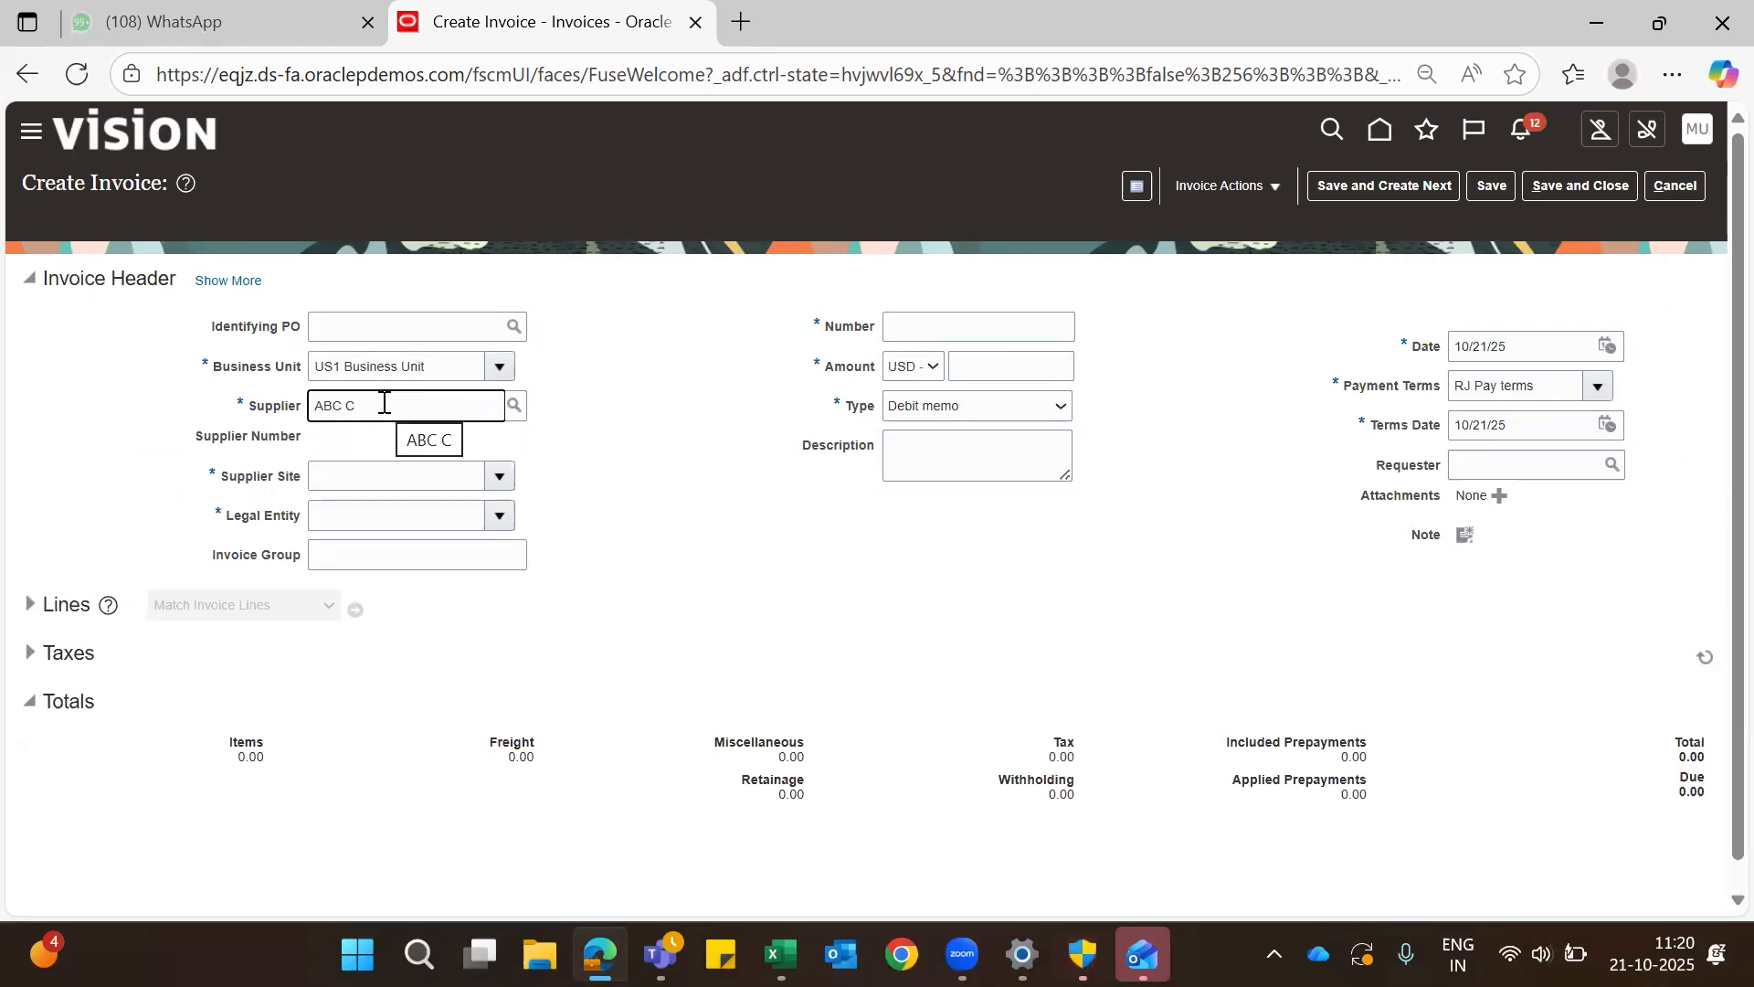
left_click(517, 403)
left_click(521, 400)
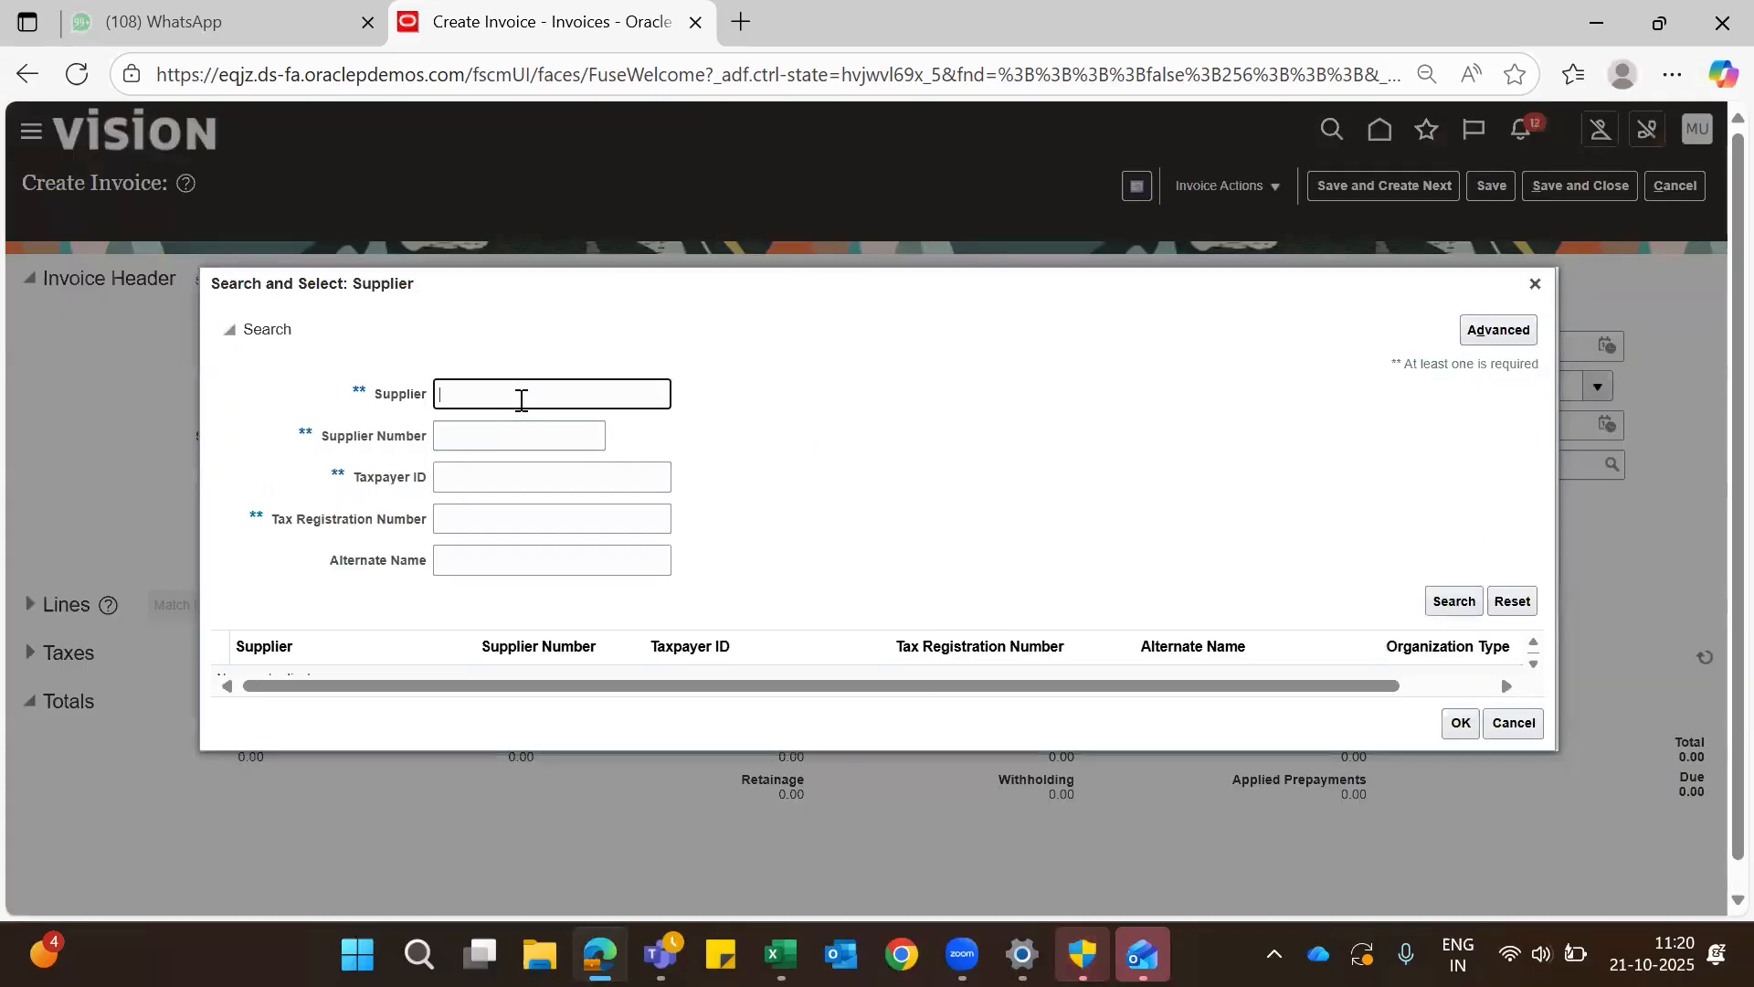
type("ABC C")
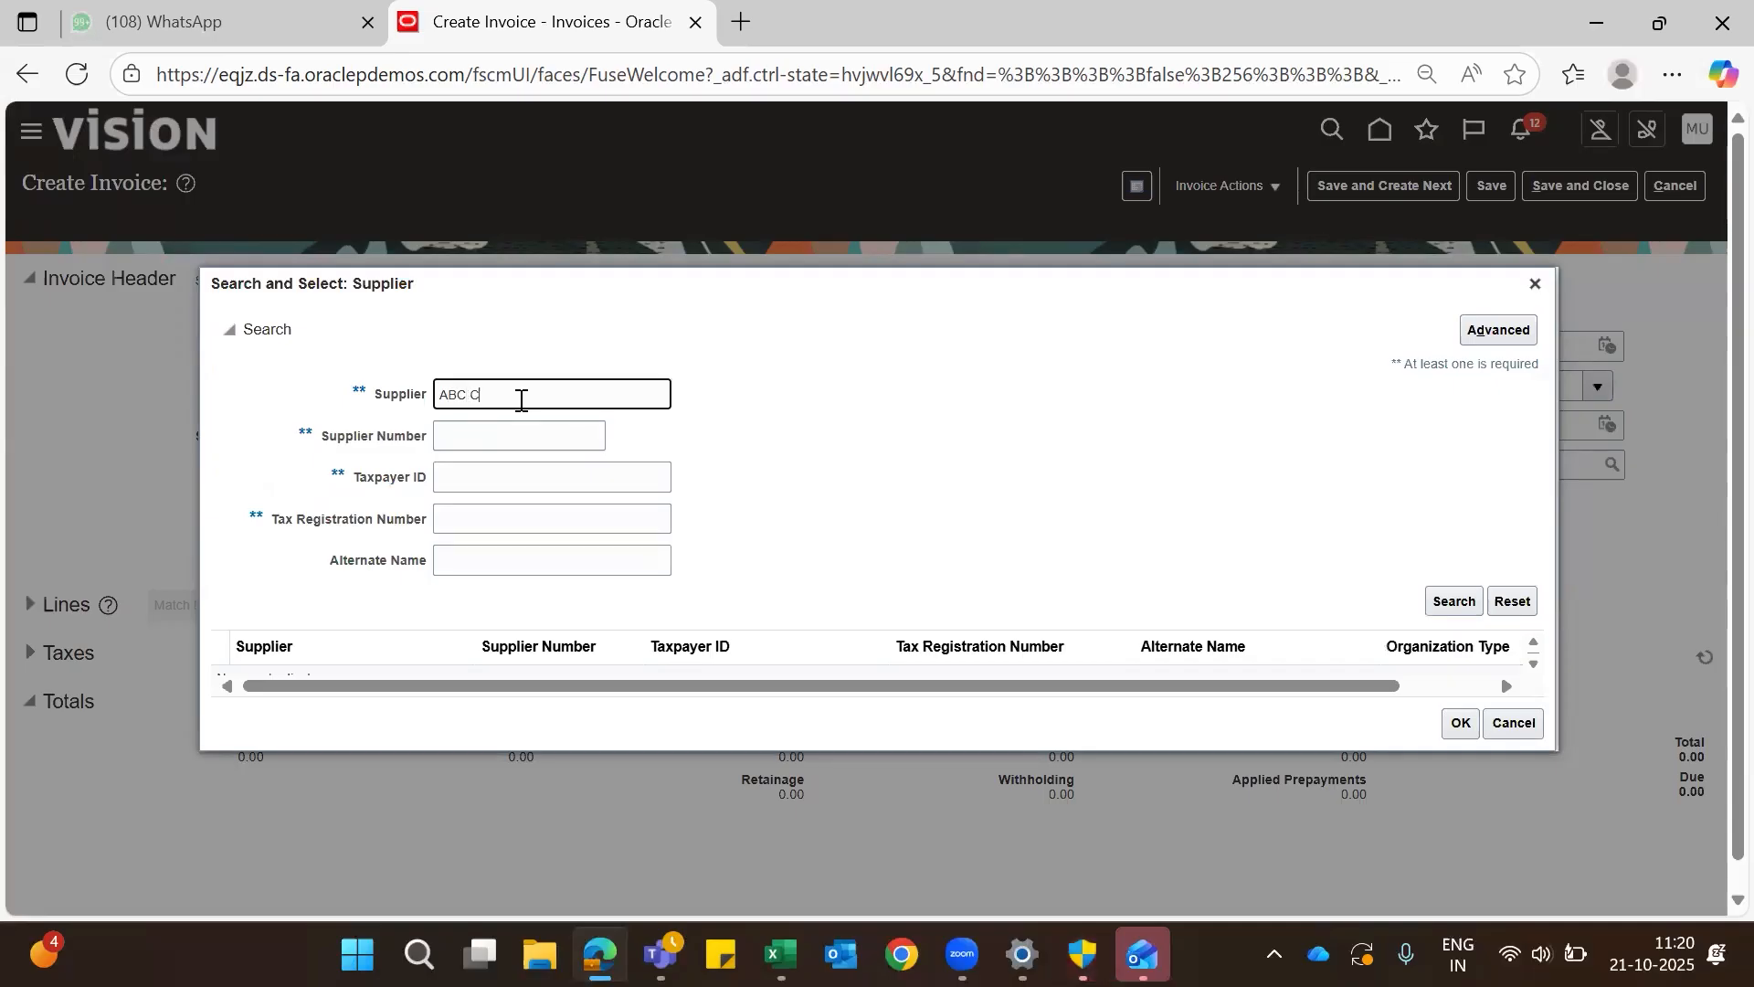
left_click(1448, 603)
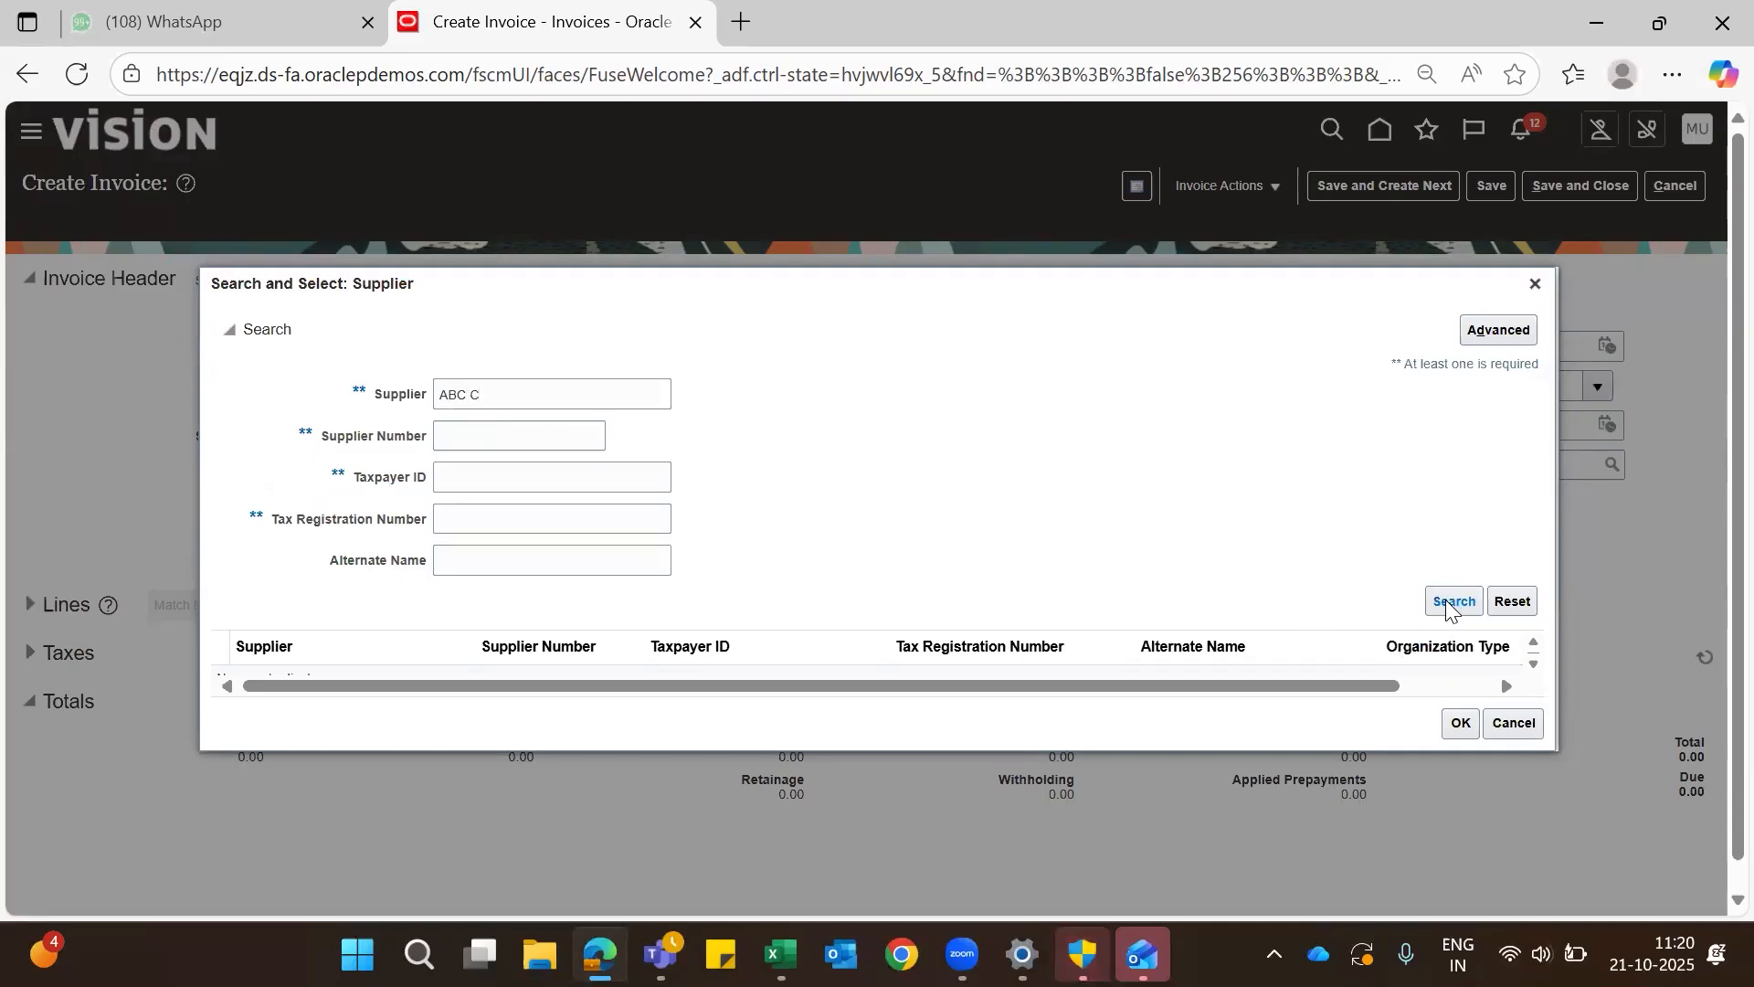
left_click(1449, 603)
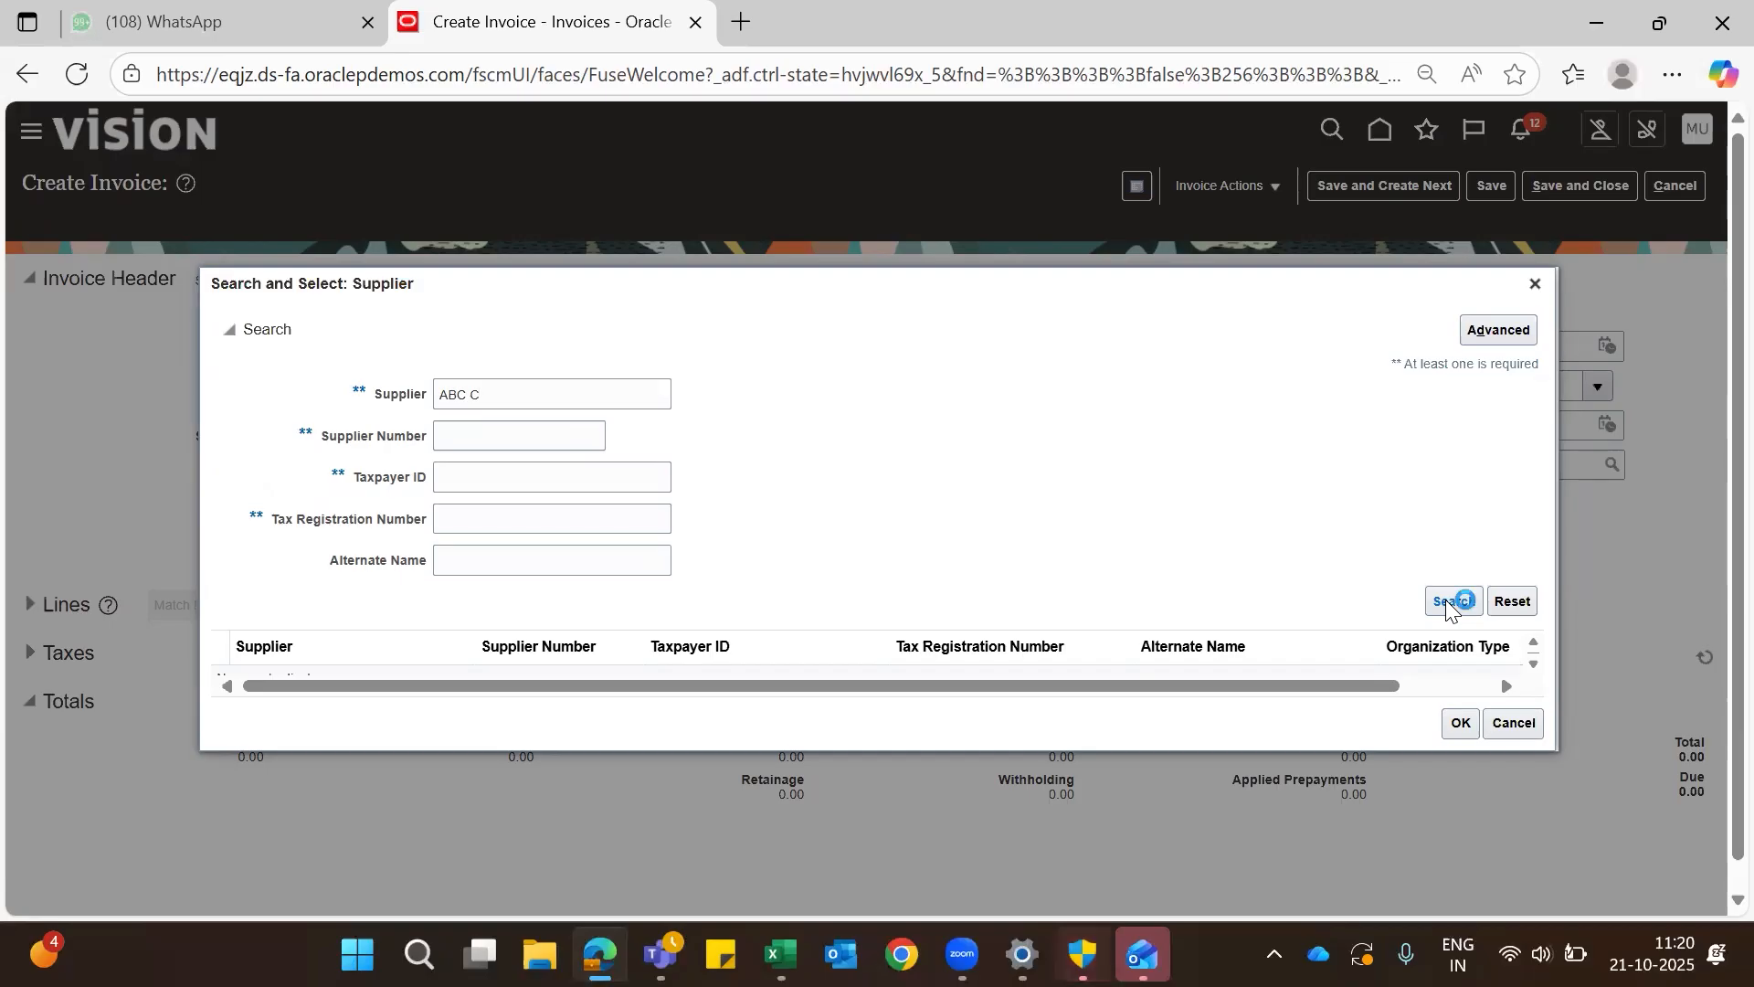
left_click(1448, 603)
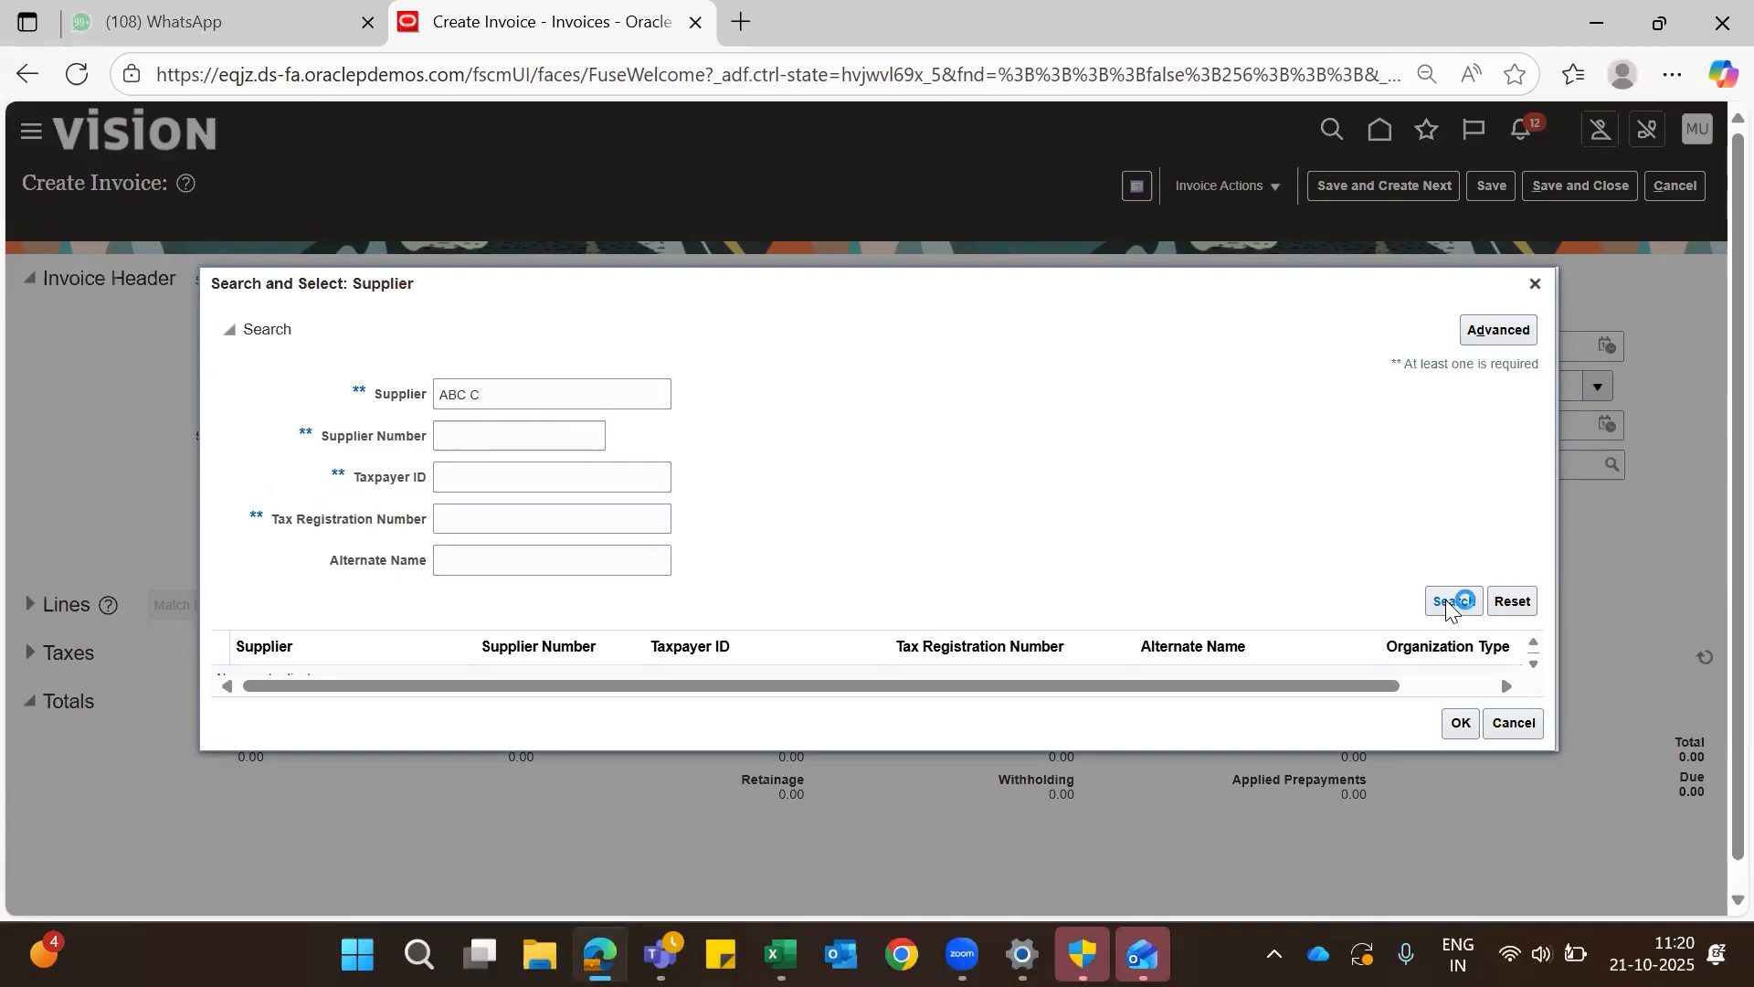
scroll(1410, 481, "down", 2)
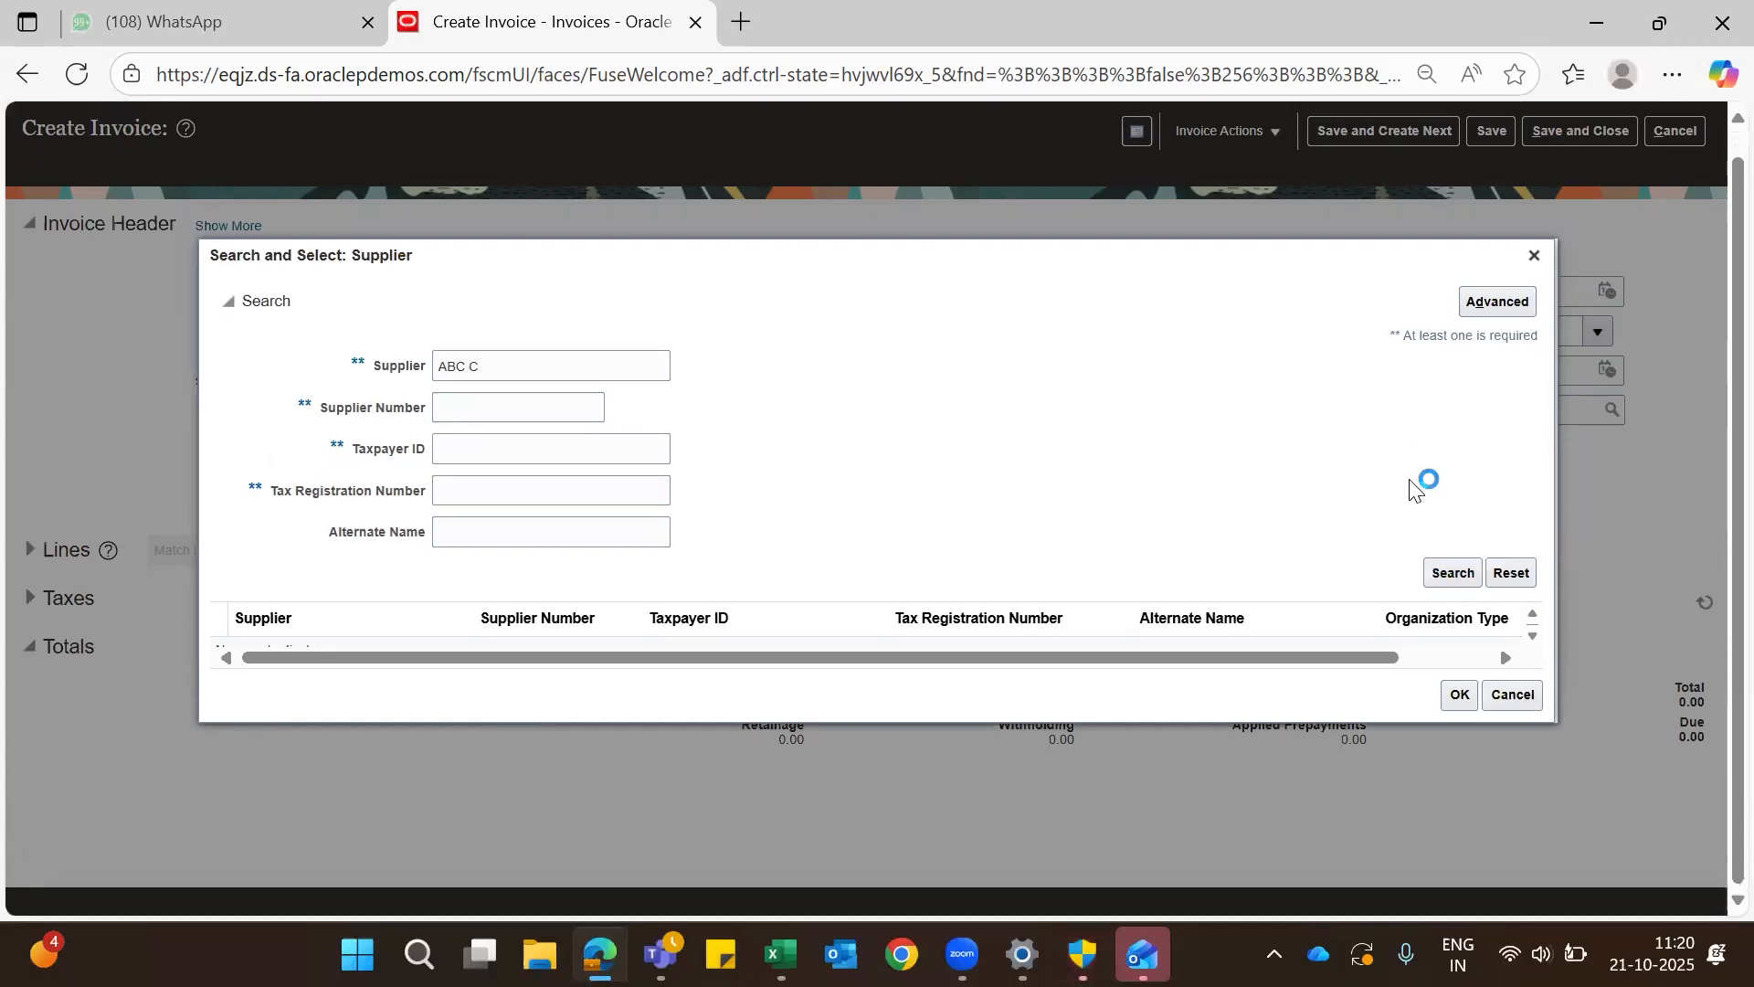
scroll(1410, 484, "up", 2)
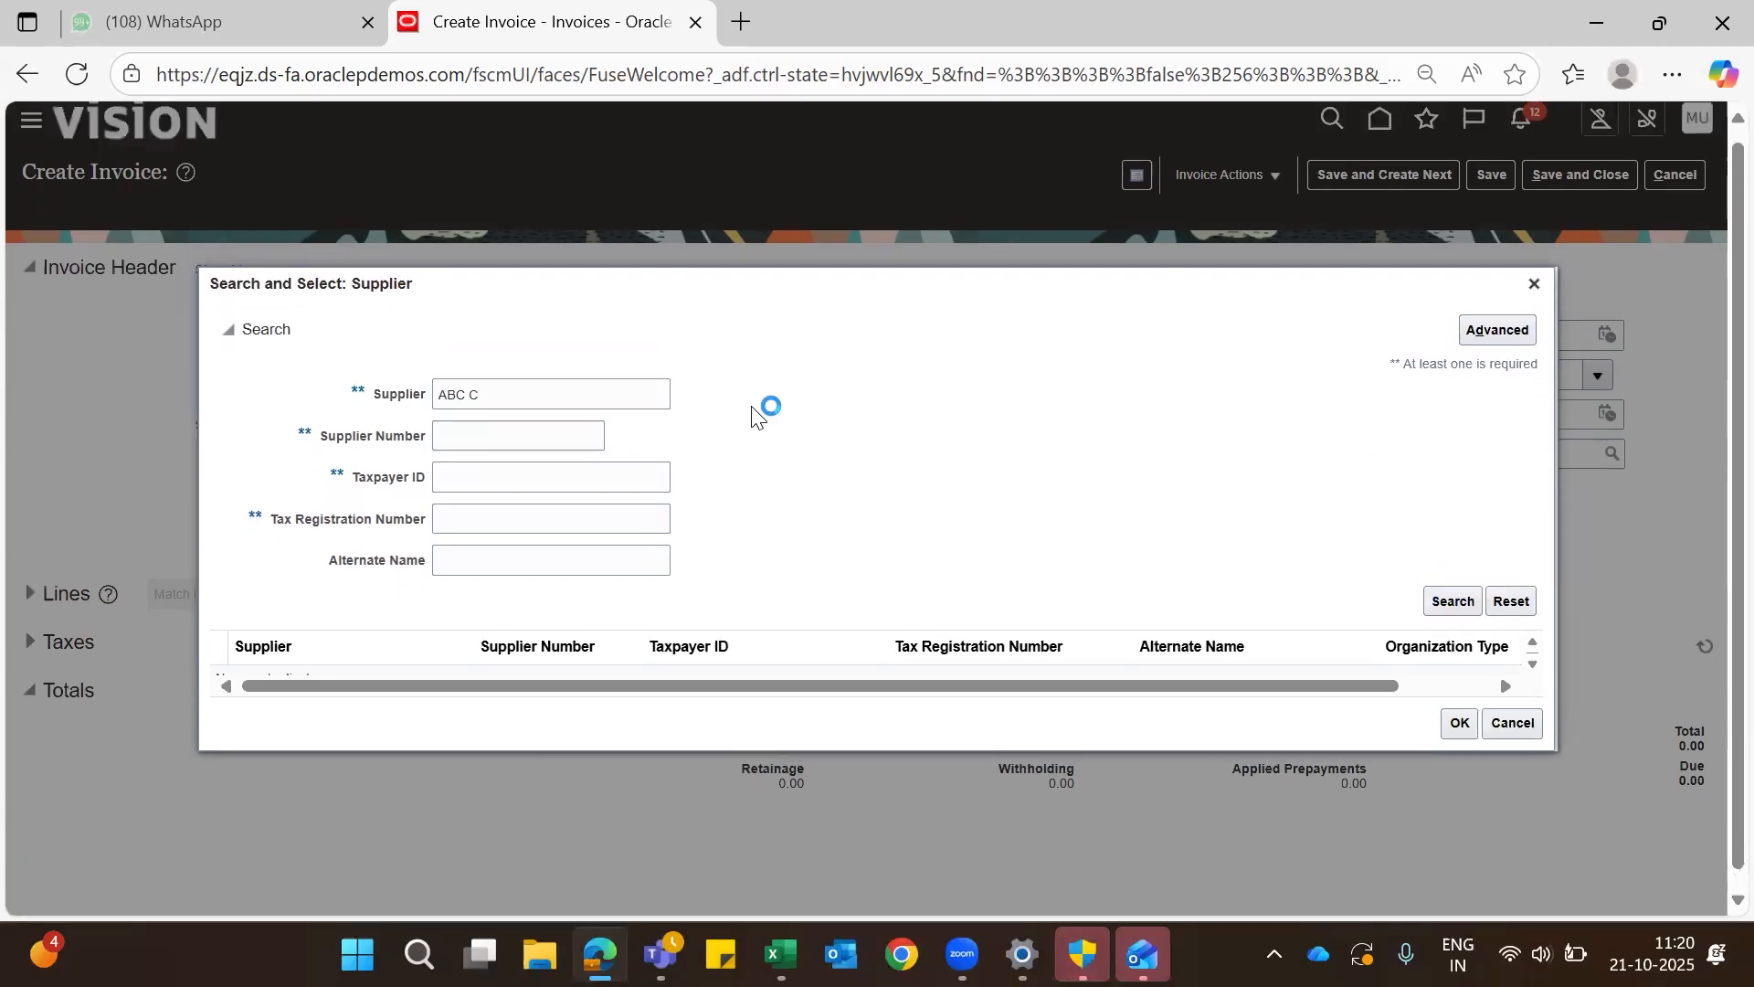
- Shorten the supplier search term to "ABC" and choose ABC Bank as the invoice supplier
left_click(515, 393)
key("BackSpace")
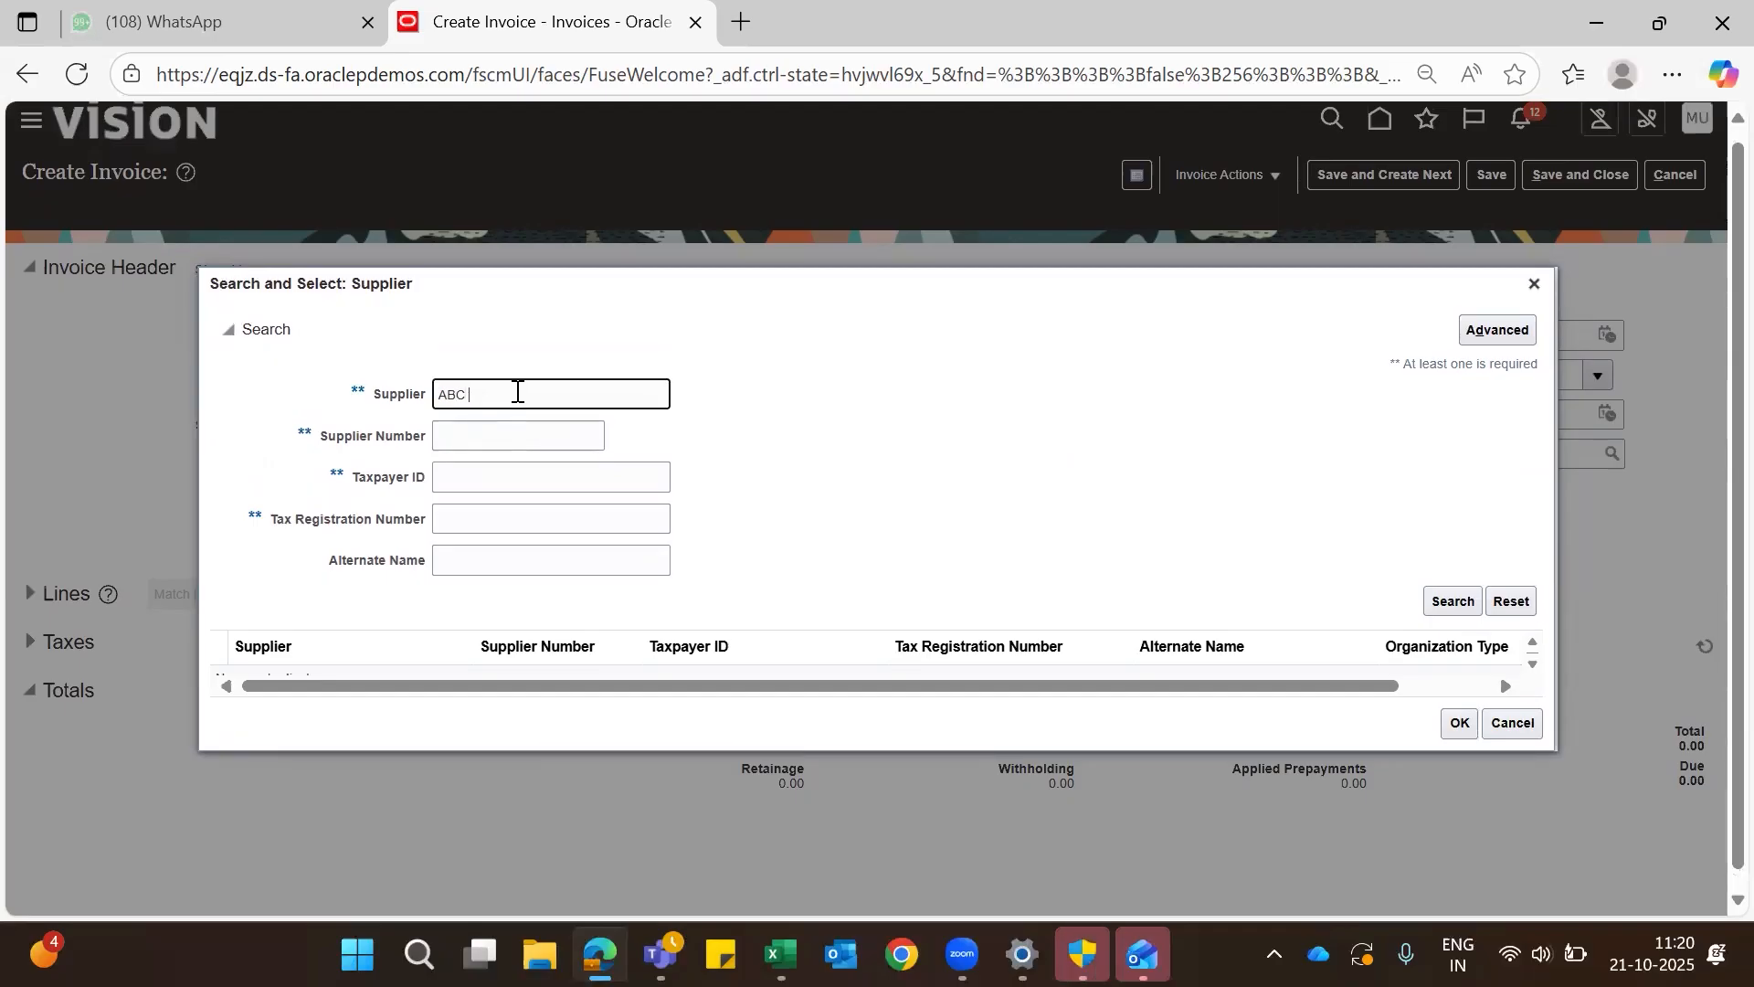
left_click(1443, 605)
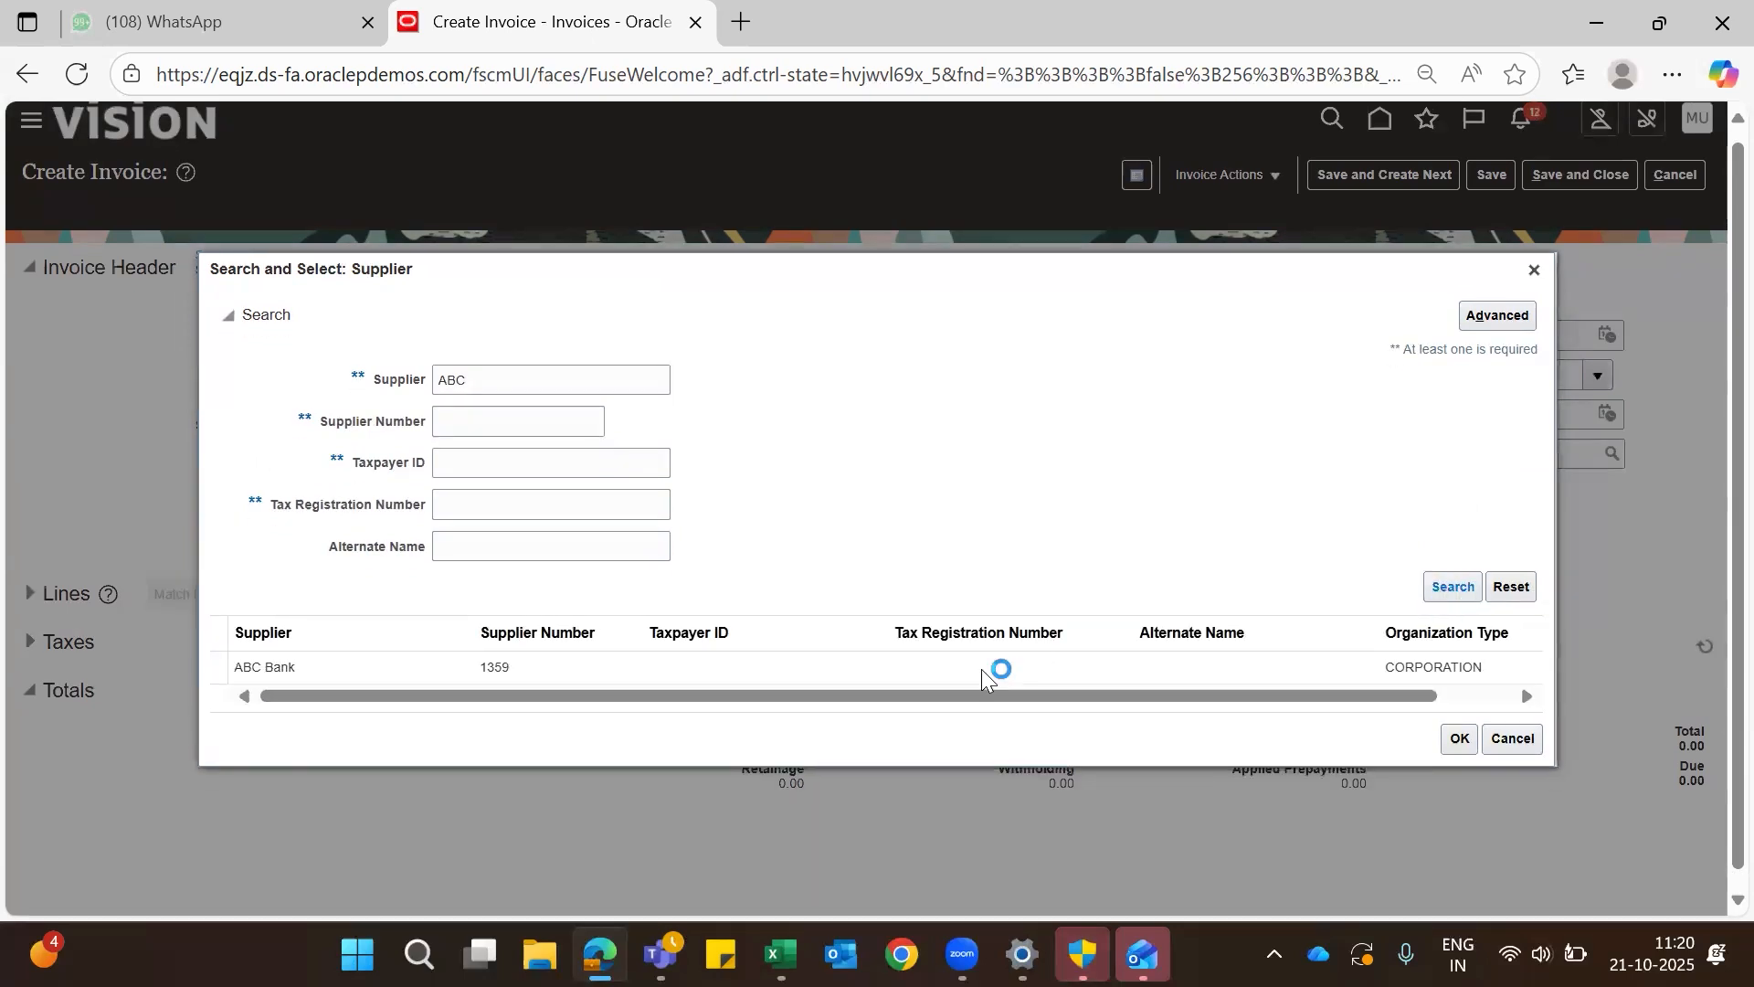
left_click(907, 665)
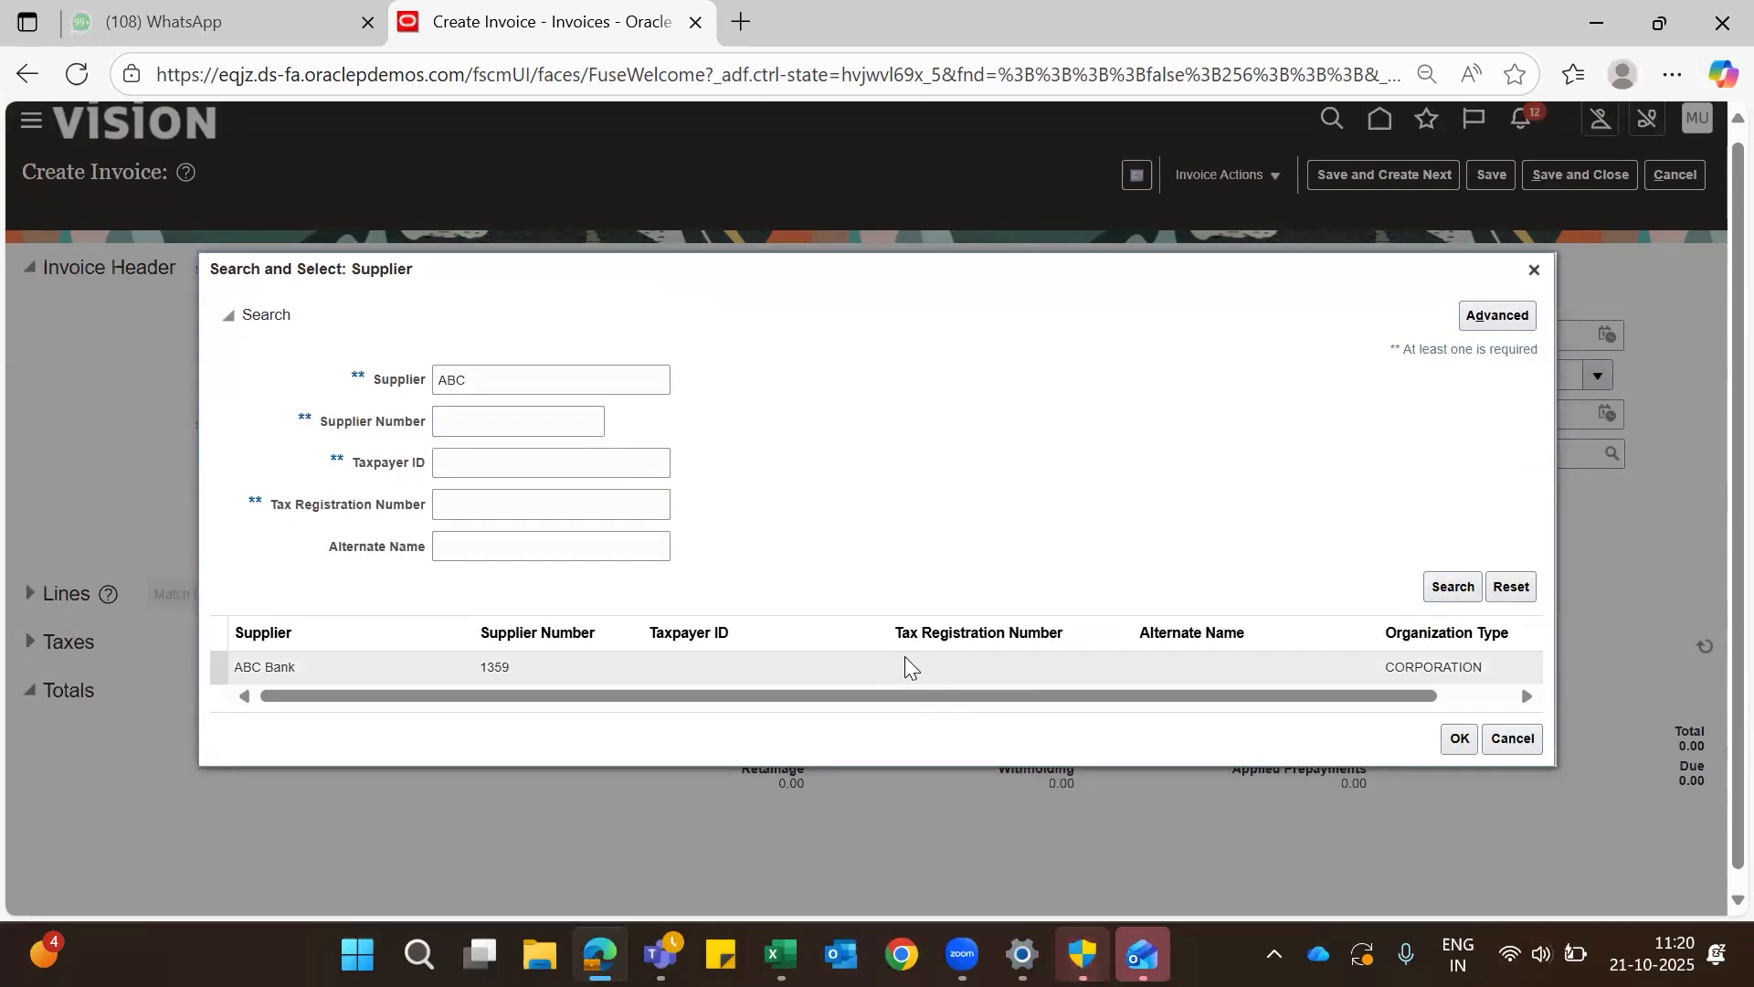
left_click(1460, 740)
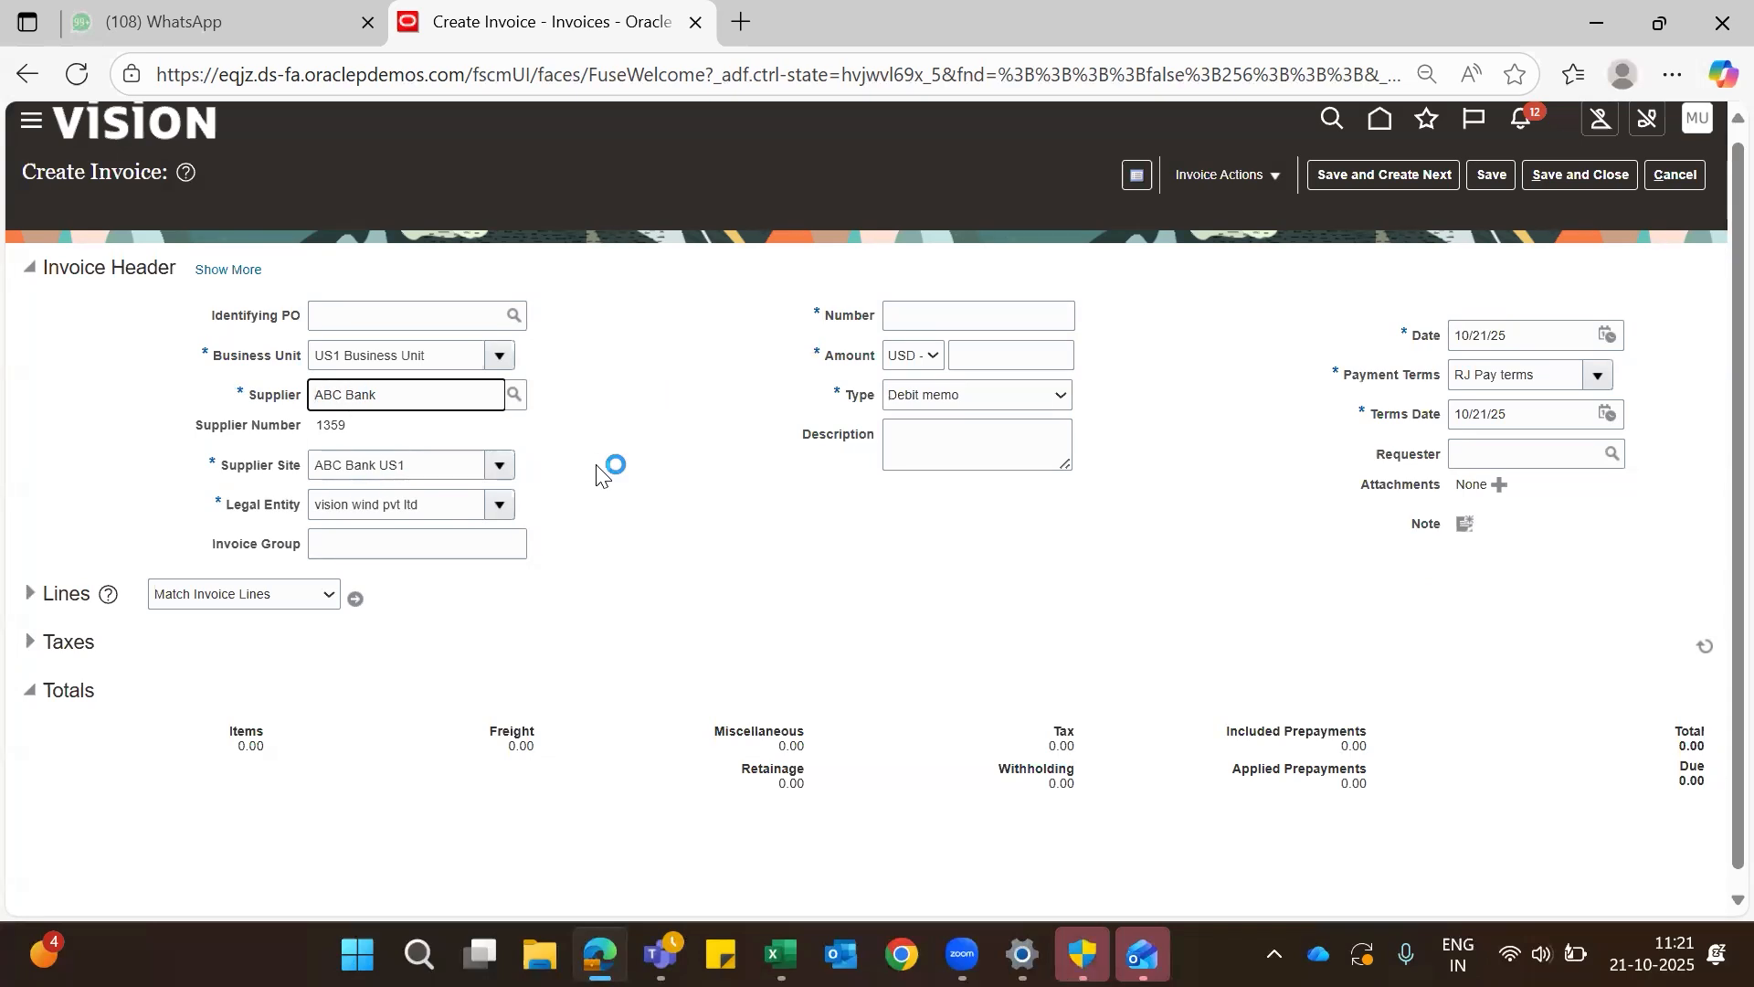
- Enter 10000 as the invoice header amount and as the amount of the first invoice line
left_click(1014, 352)
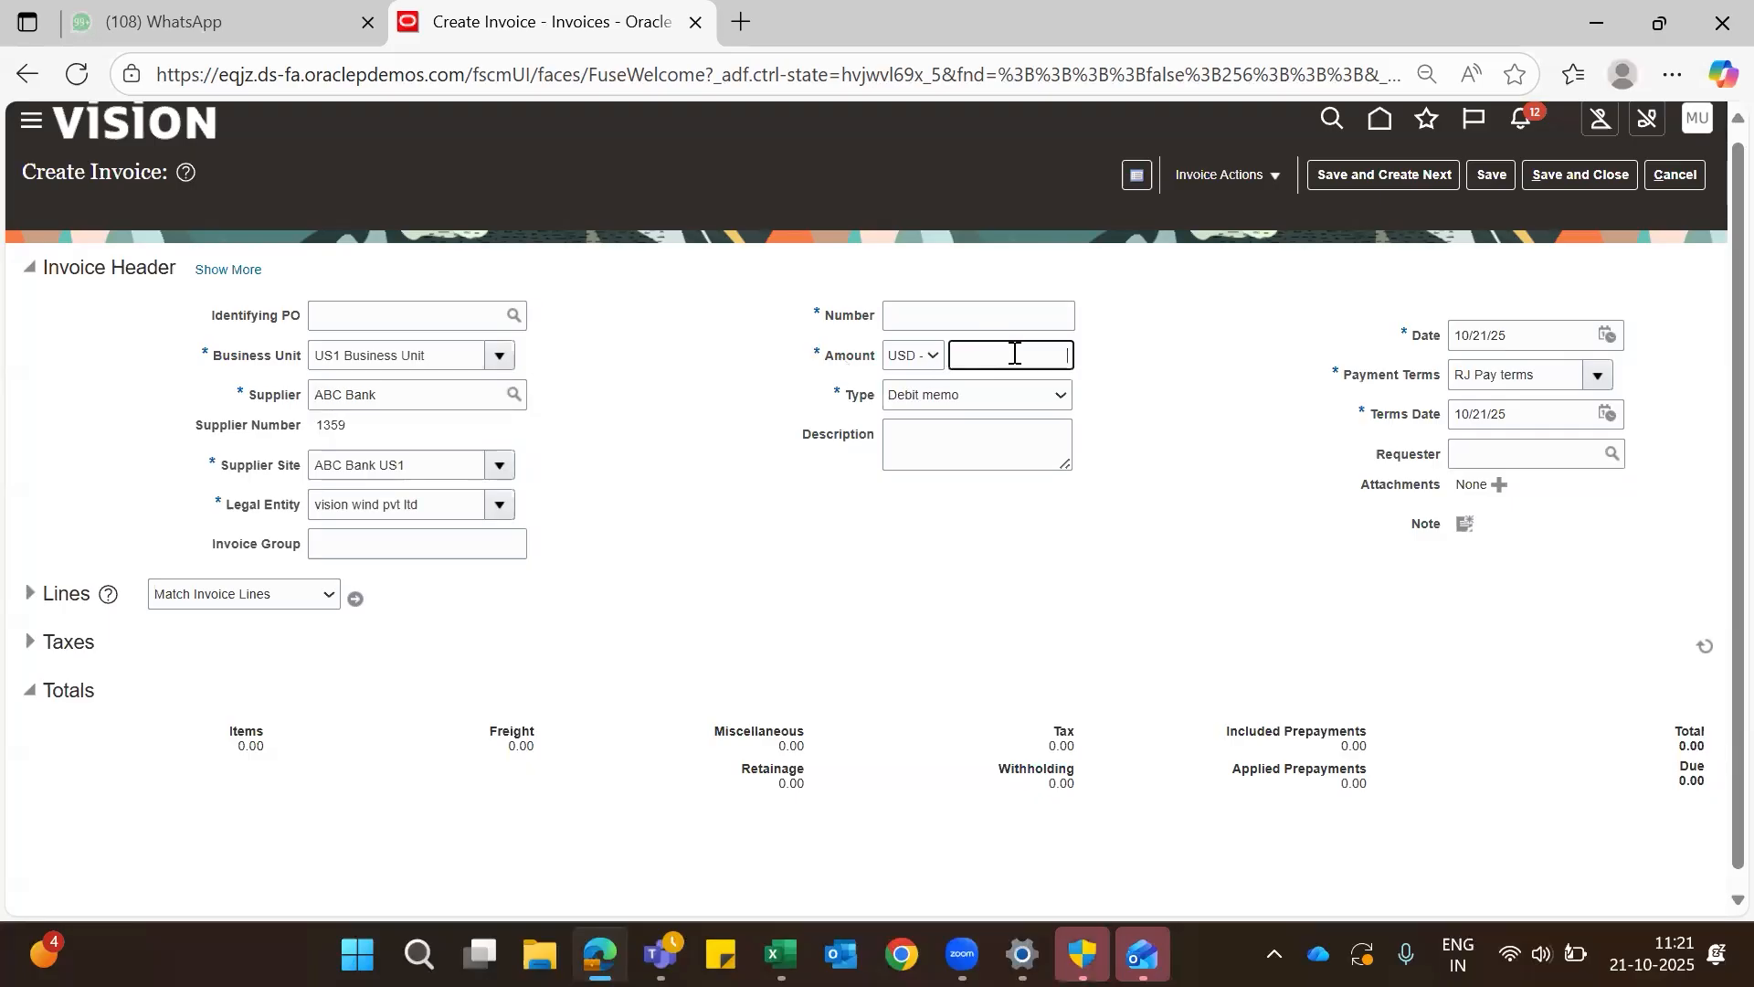
type("10000")
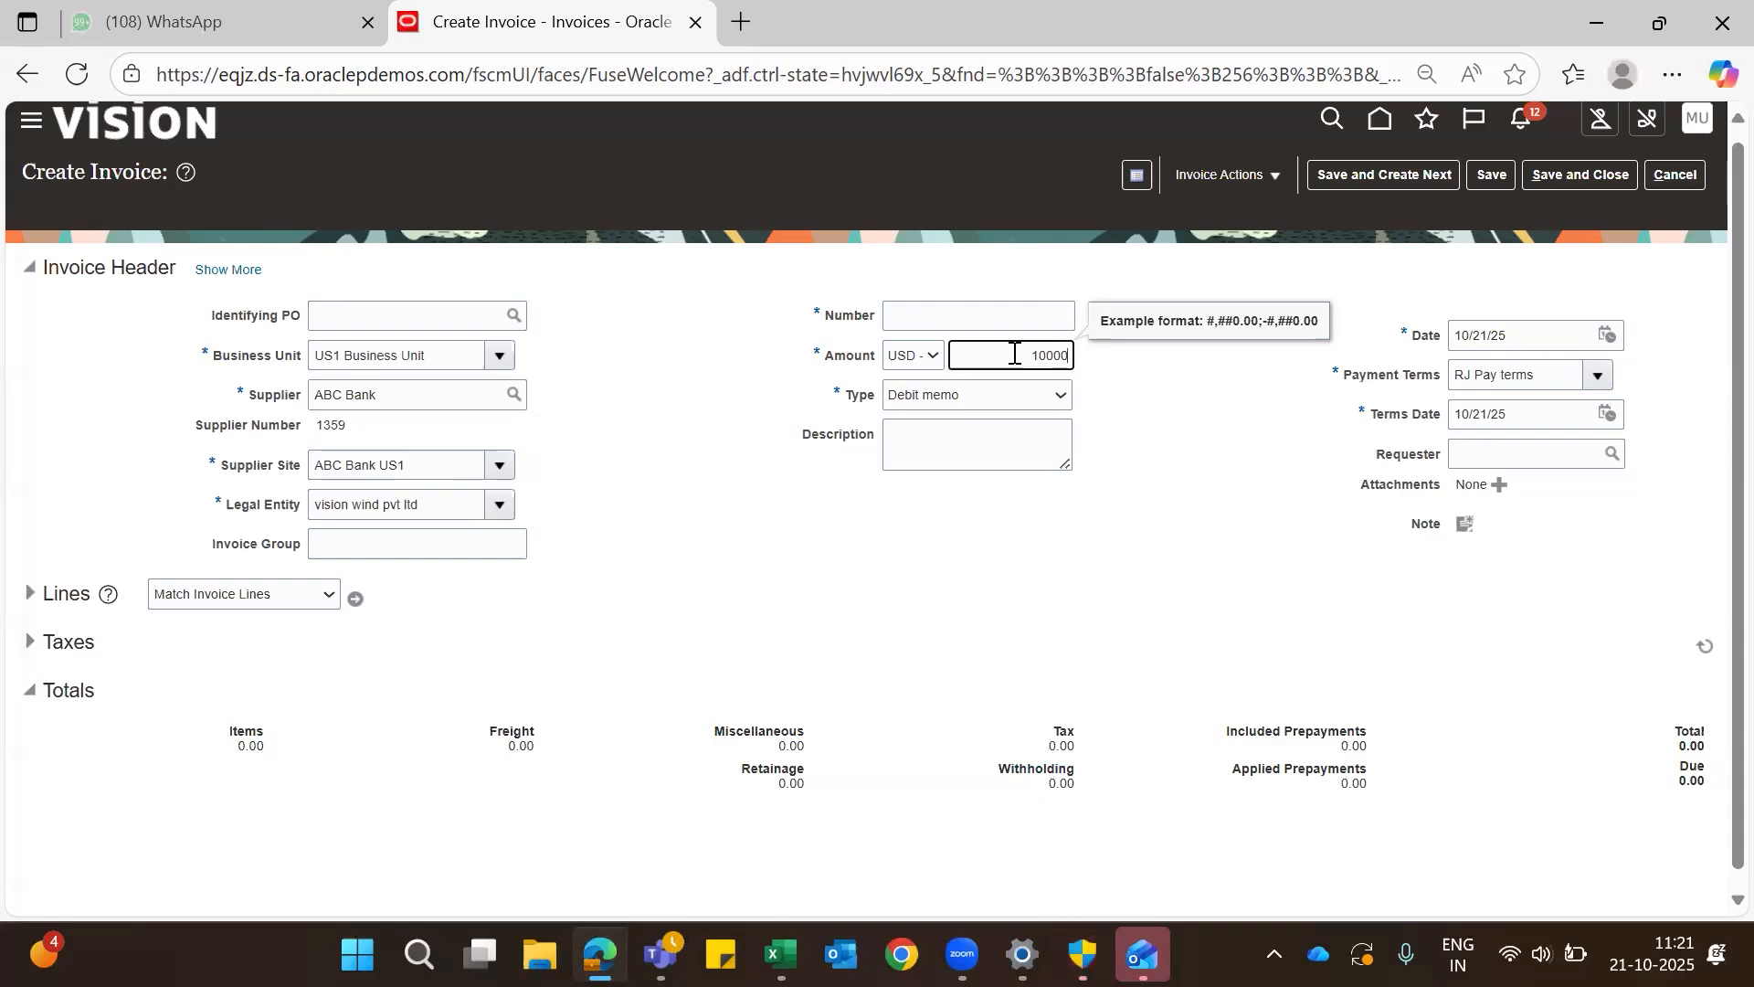
scroll(912, 553, "down", 1)
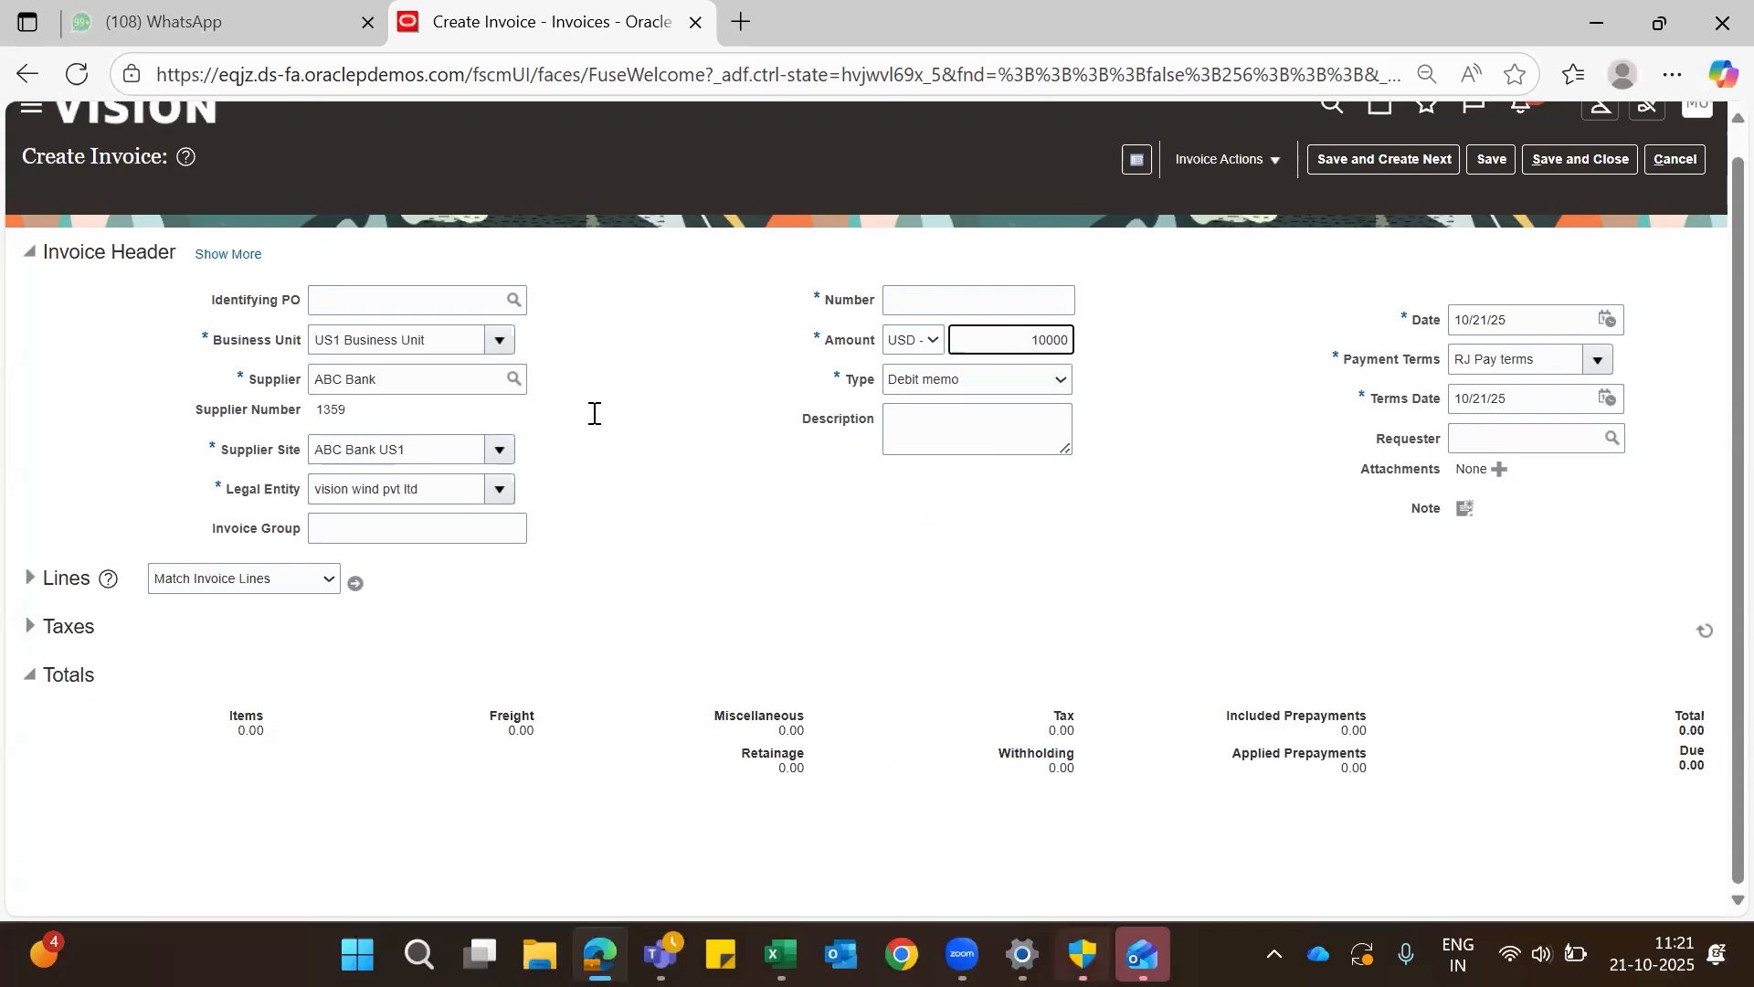
left_click(29, 579)
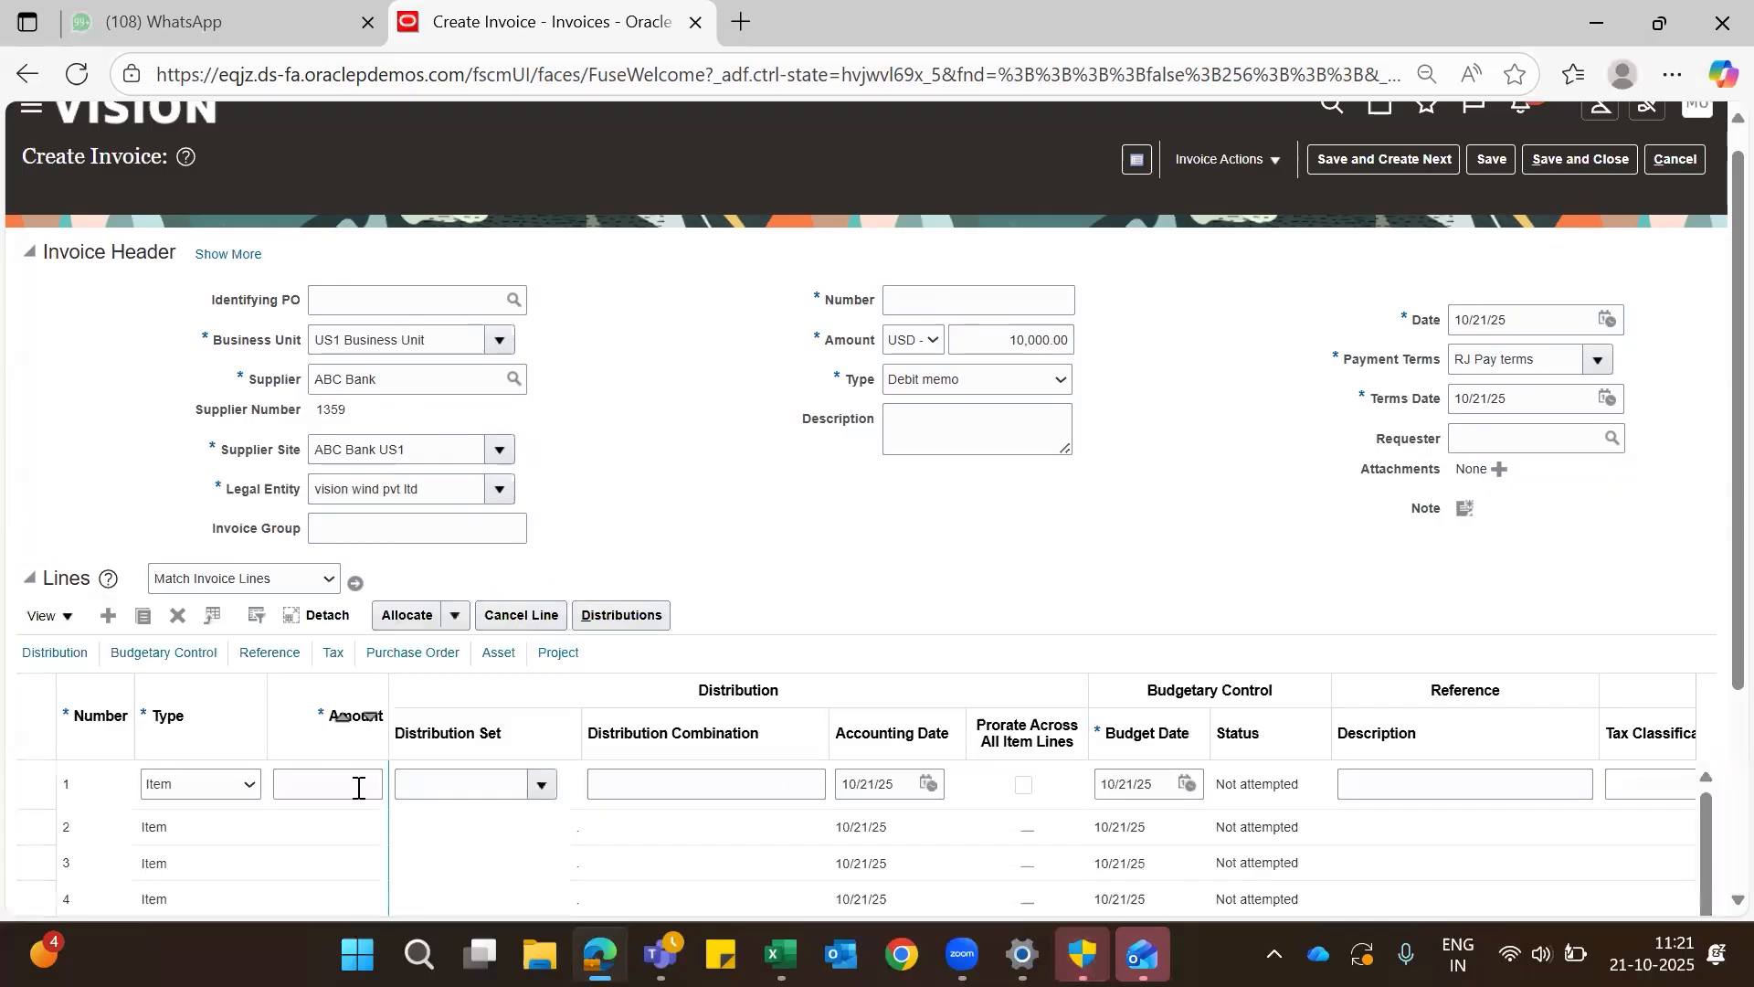
left_click(354, 786)
type("10000")
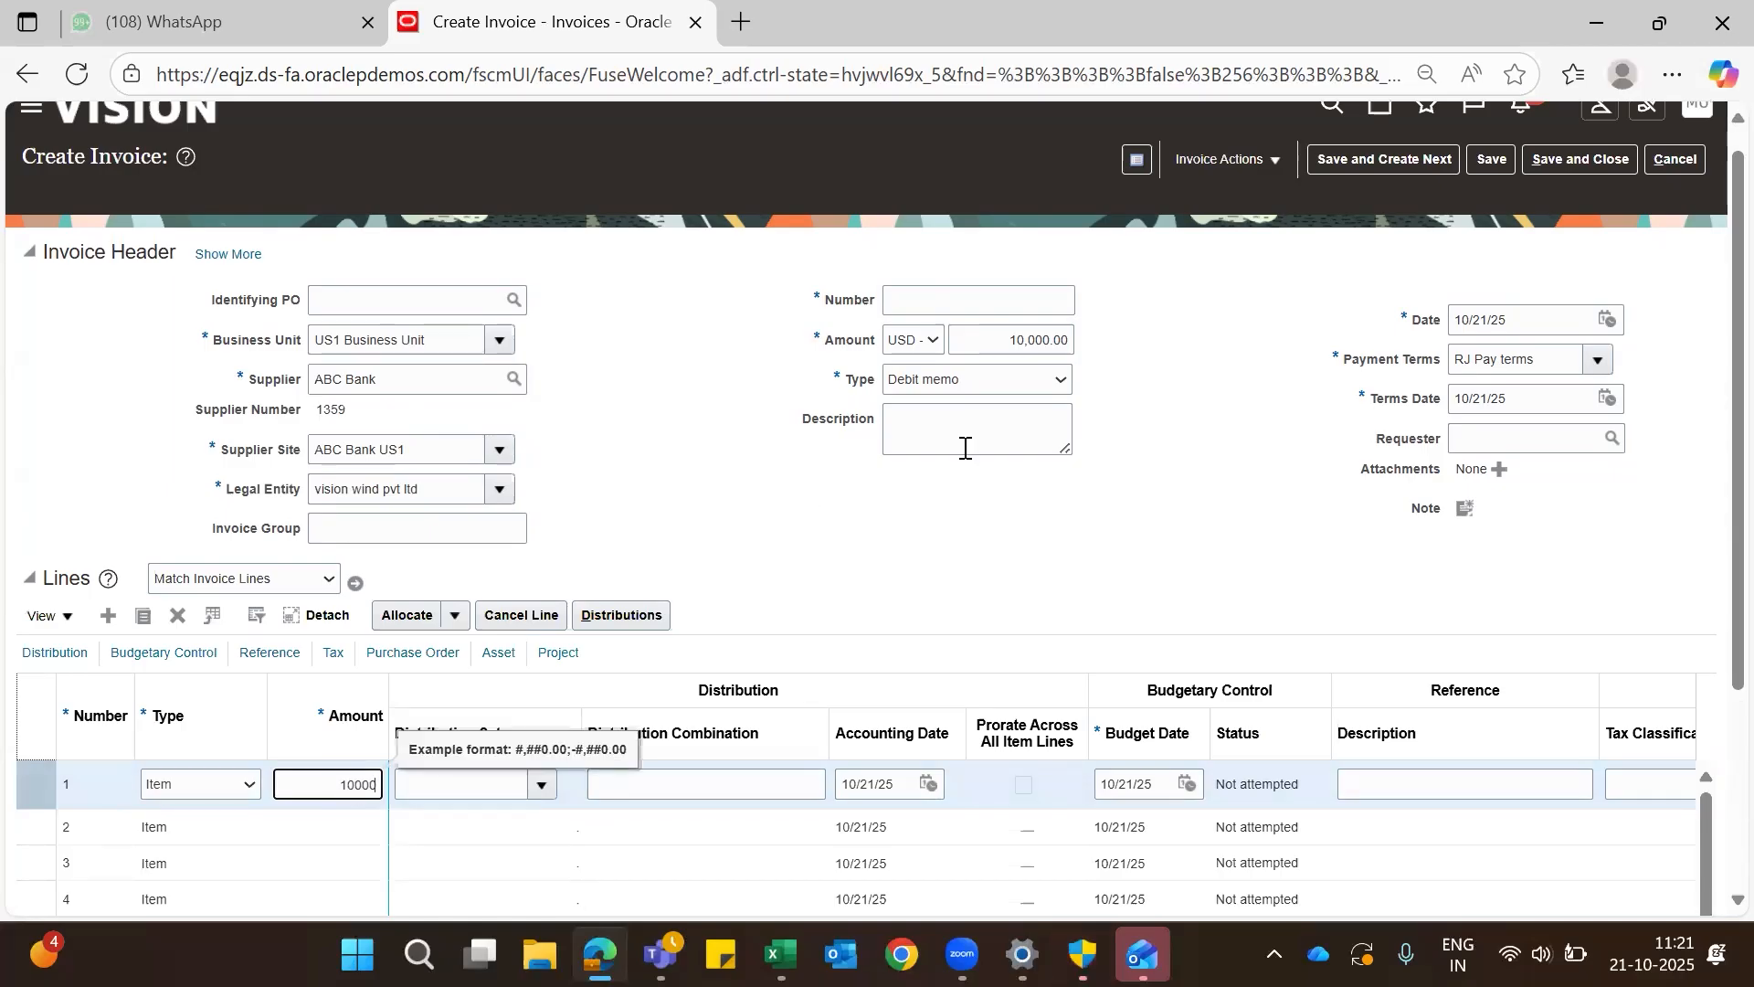
- Assign the Advertising (Full) distribution set to the first invoice line
scroll(963, 444, "down", 3)
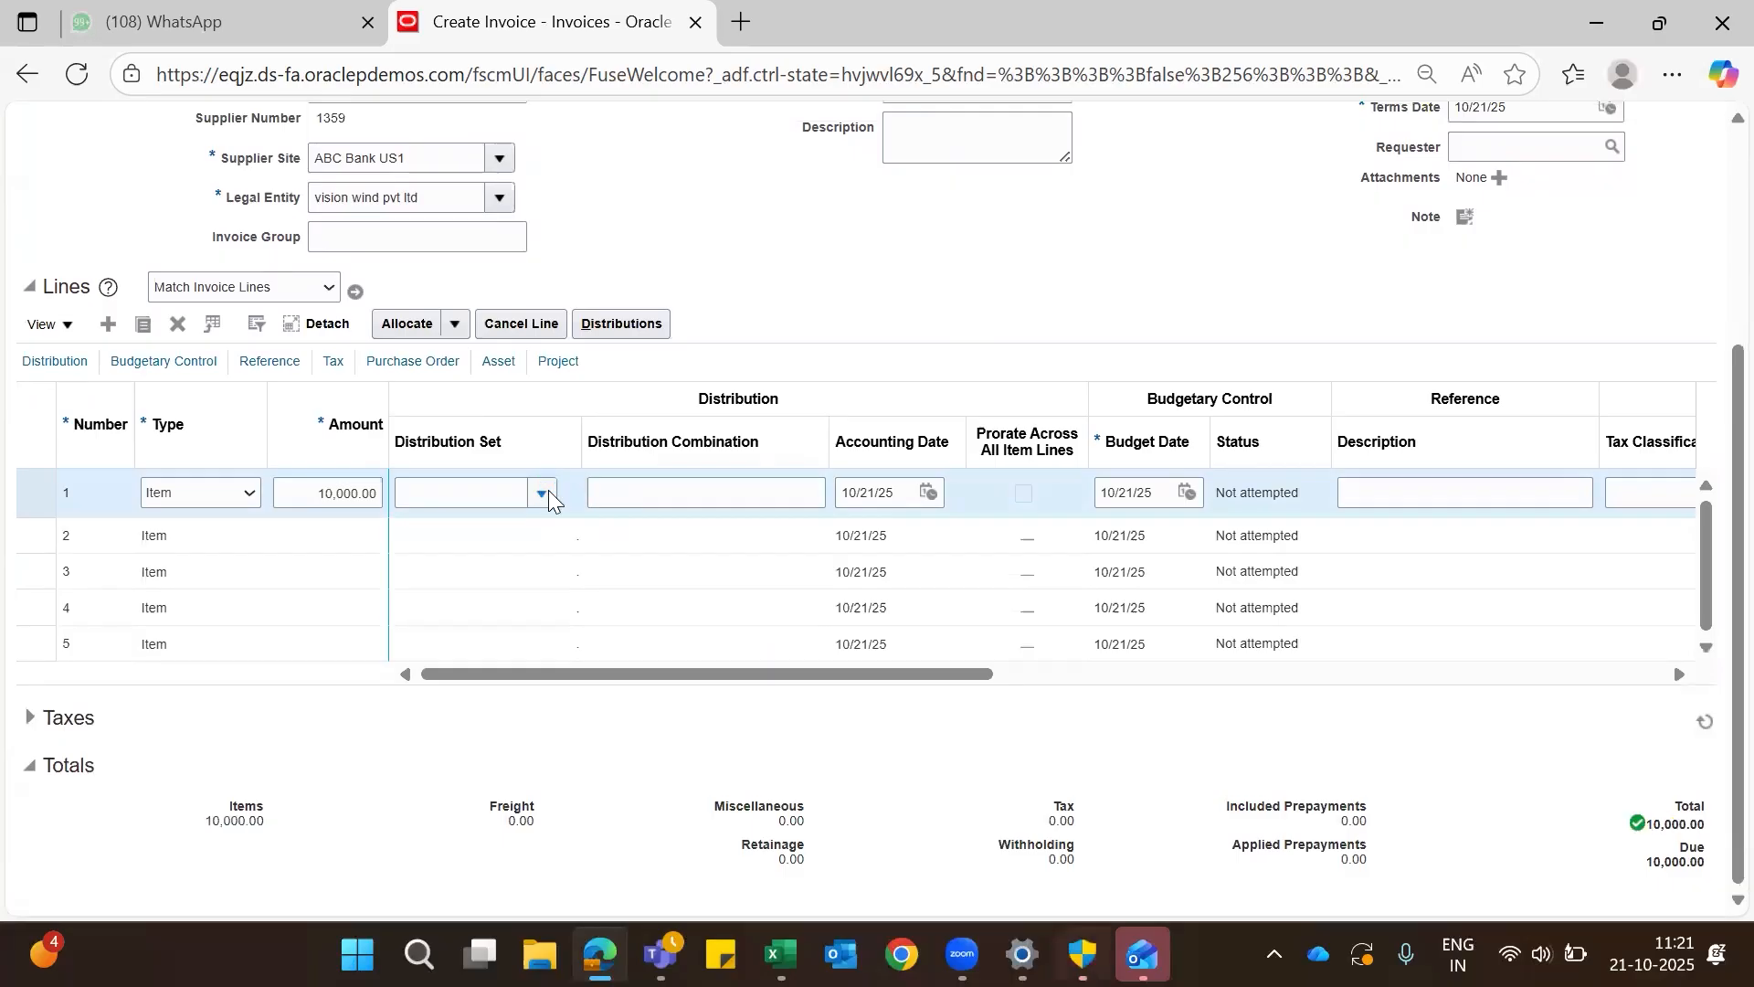
left_click(546, 491)
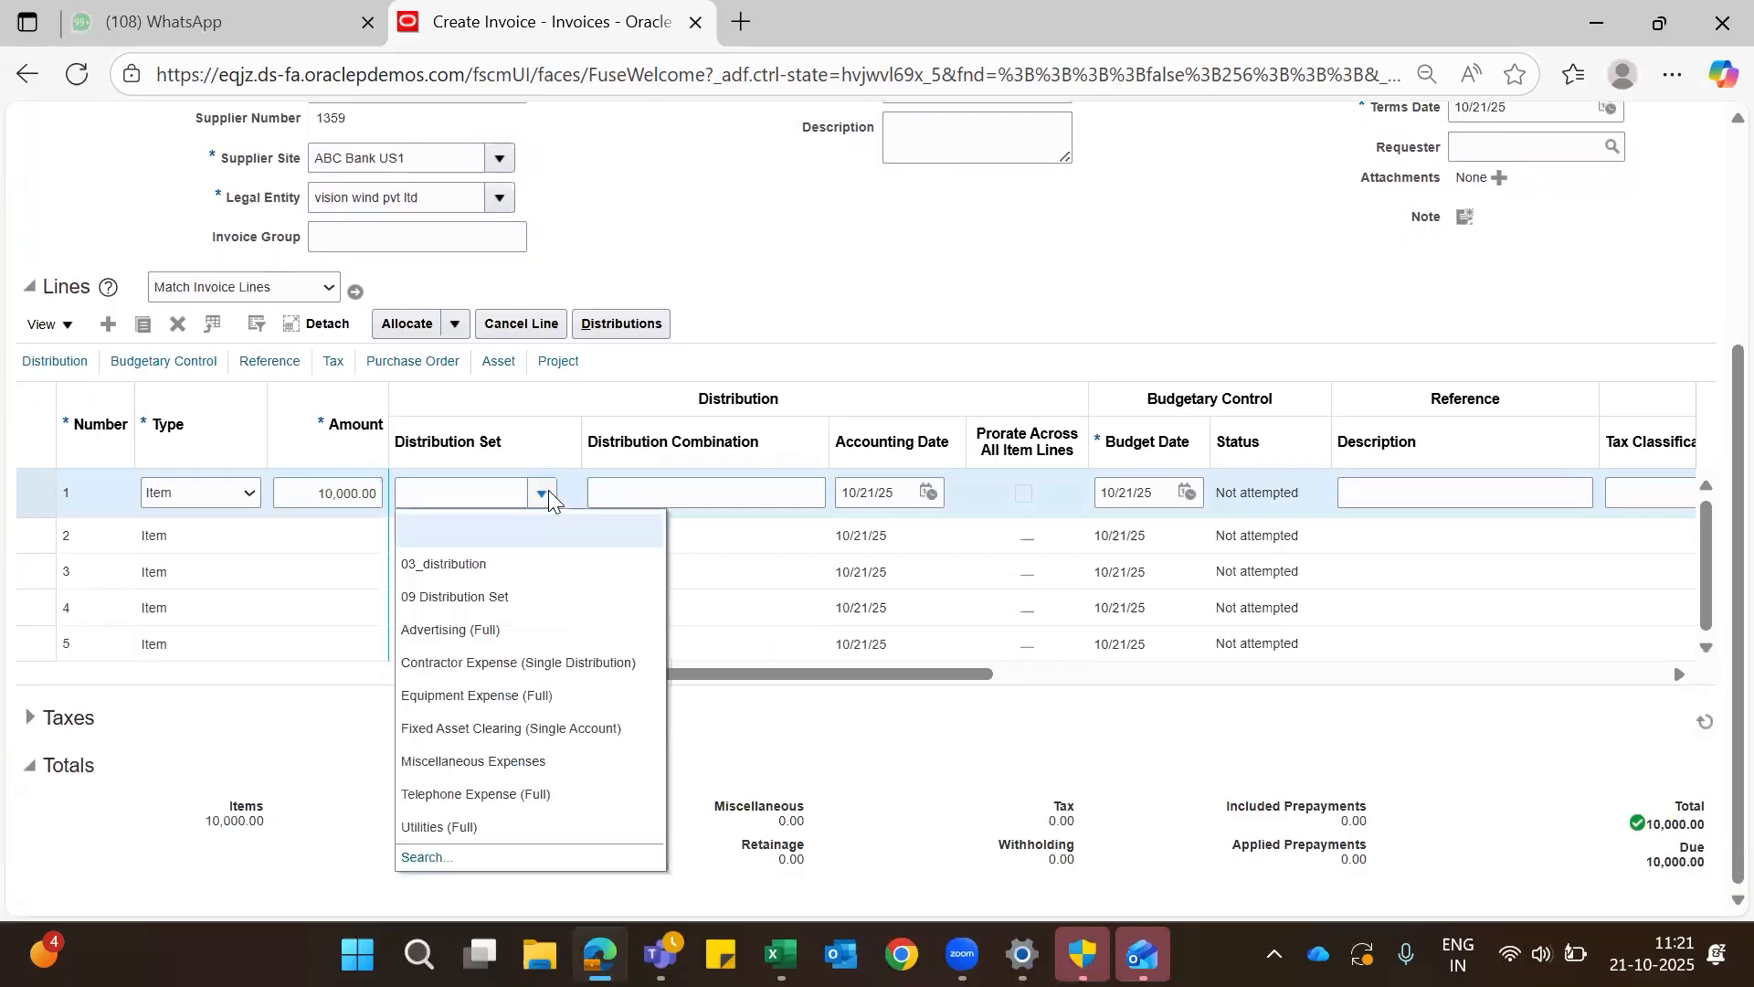
left_click(533, 619)
- Enter DM1 as the invoice number and try to save the debit memo
scroll(1487, 174, "up", 3)
type("DM1")
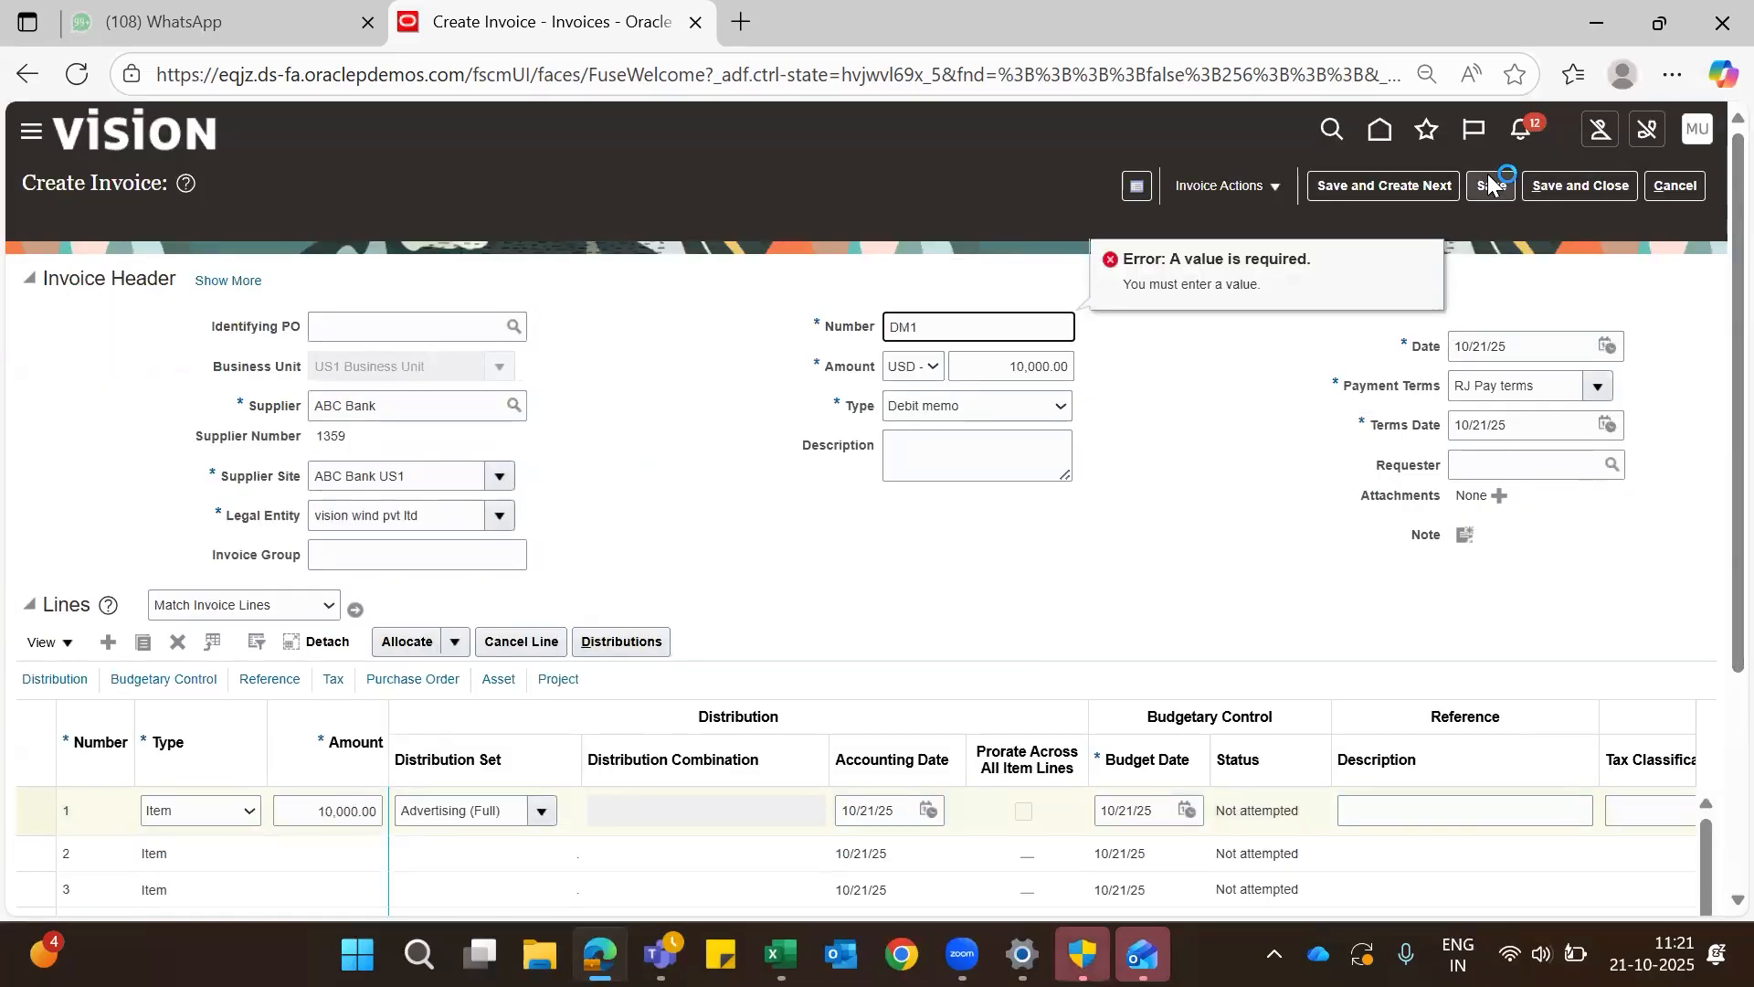
left_click(1487, 186)
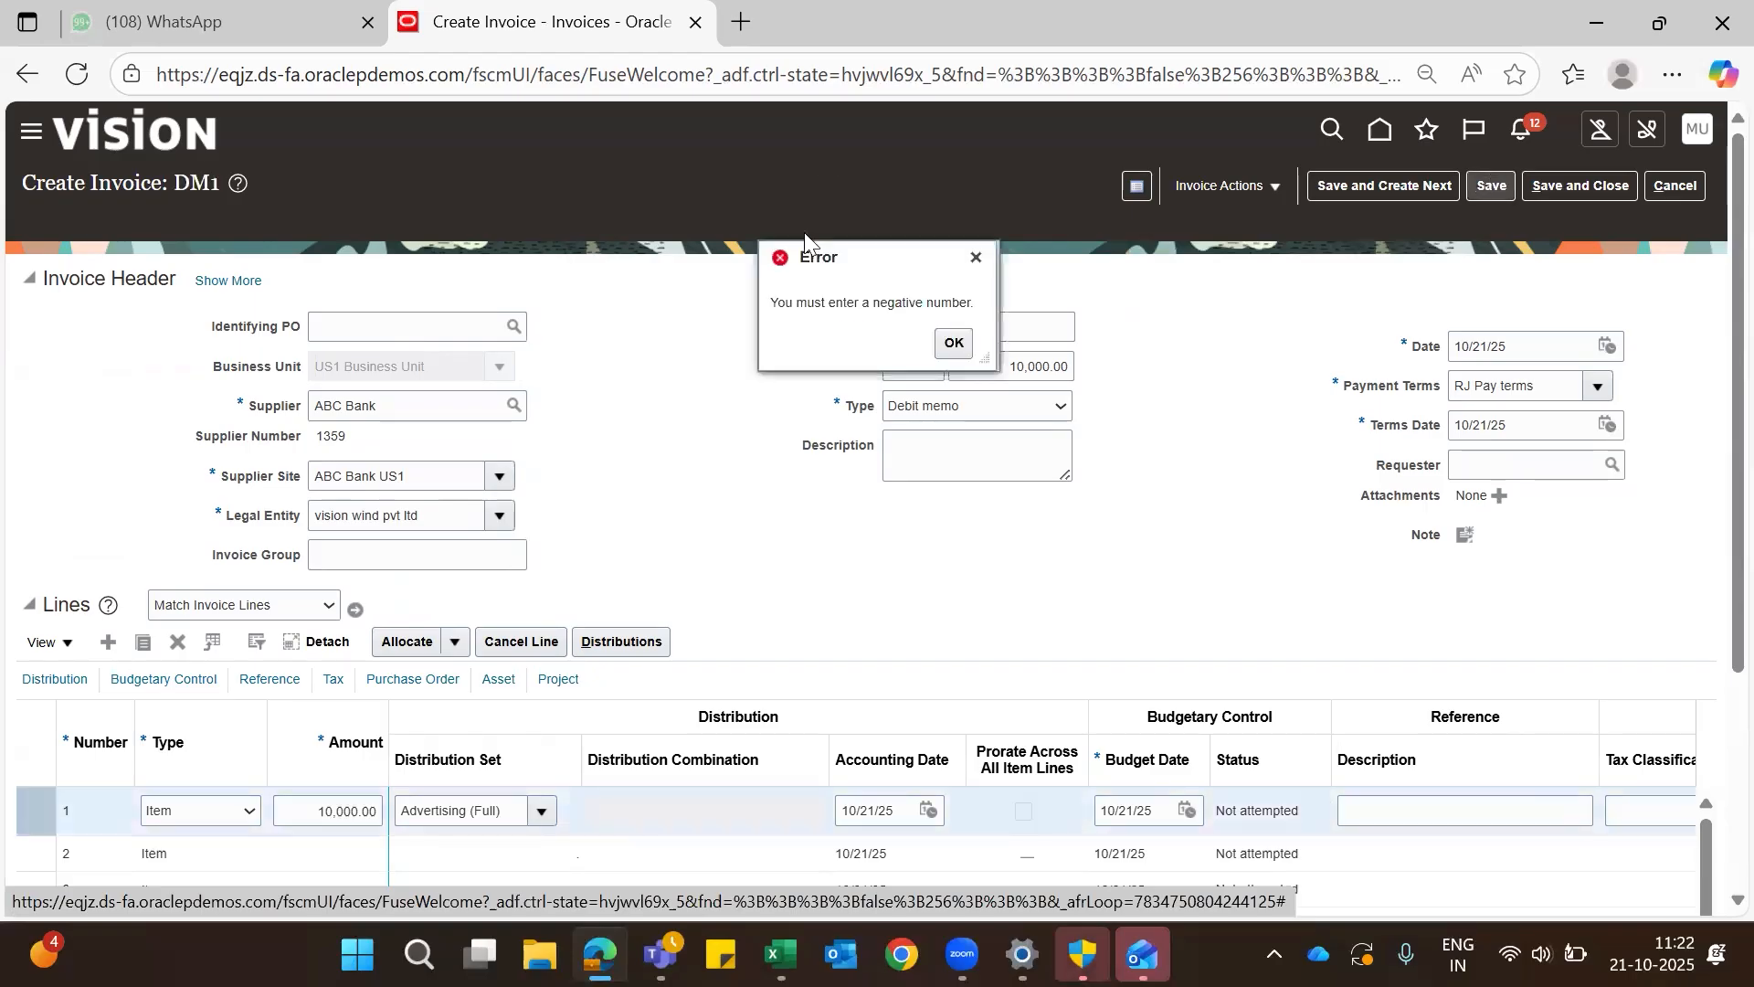
left_click(950, 340)
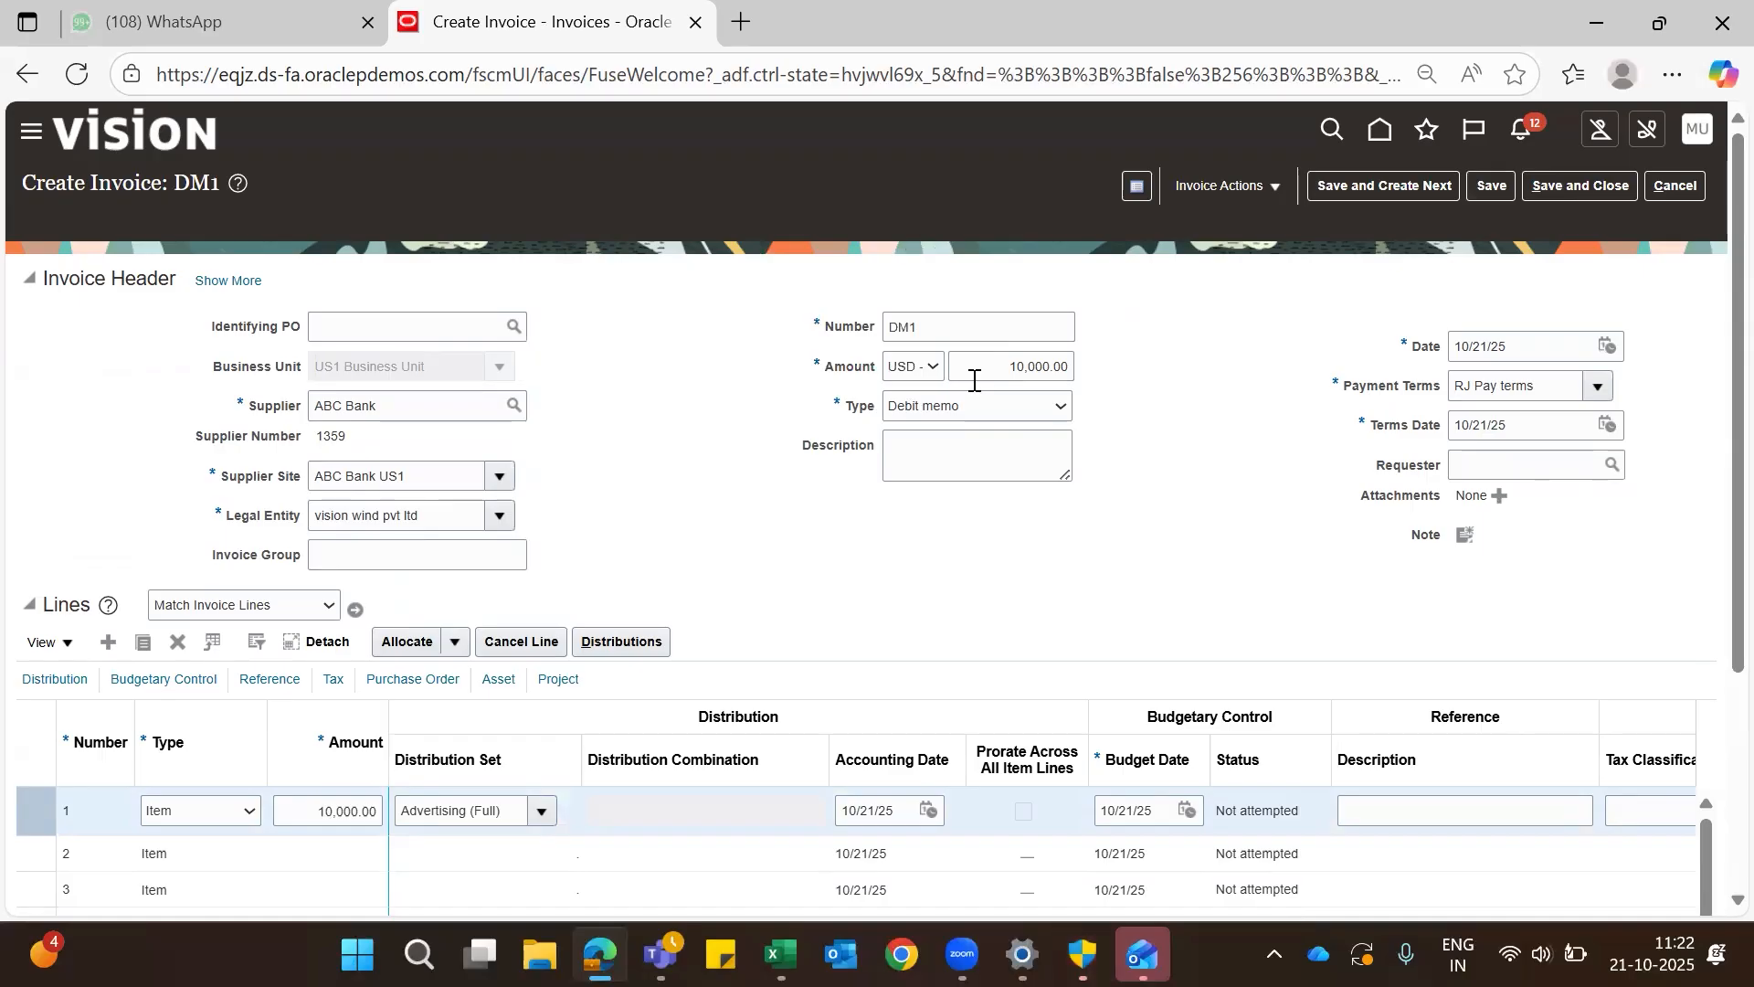
- Set both the header amount and the first line's amount to -10,000.00 and save the debit memo
left_click(1015, 366)
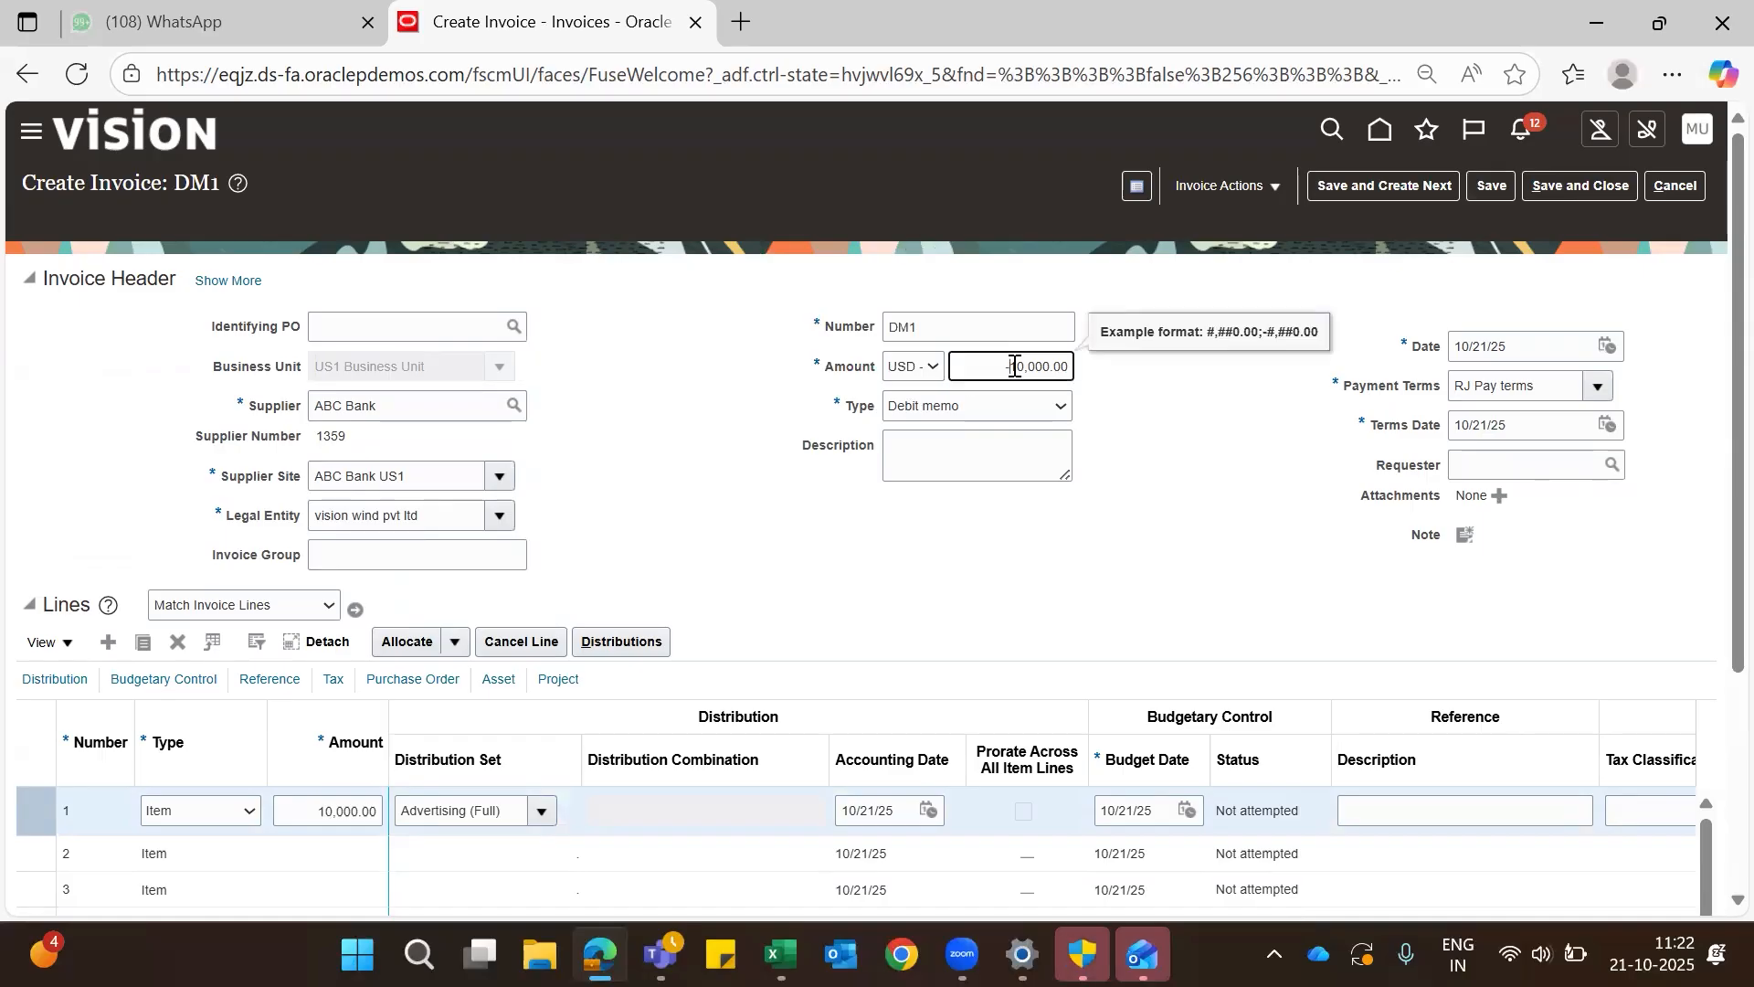
scroll(960, 568, "down", 3)
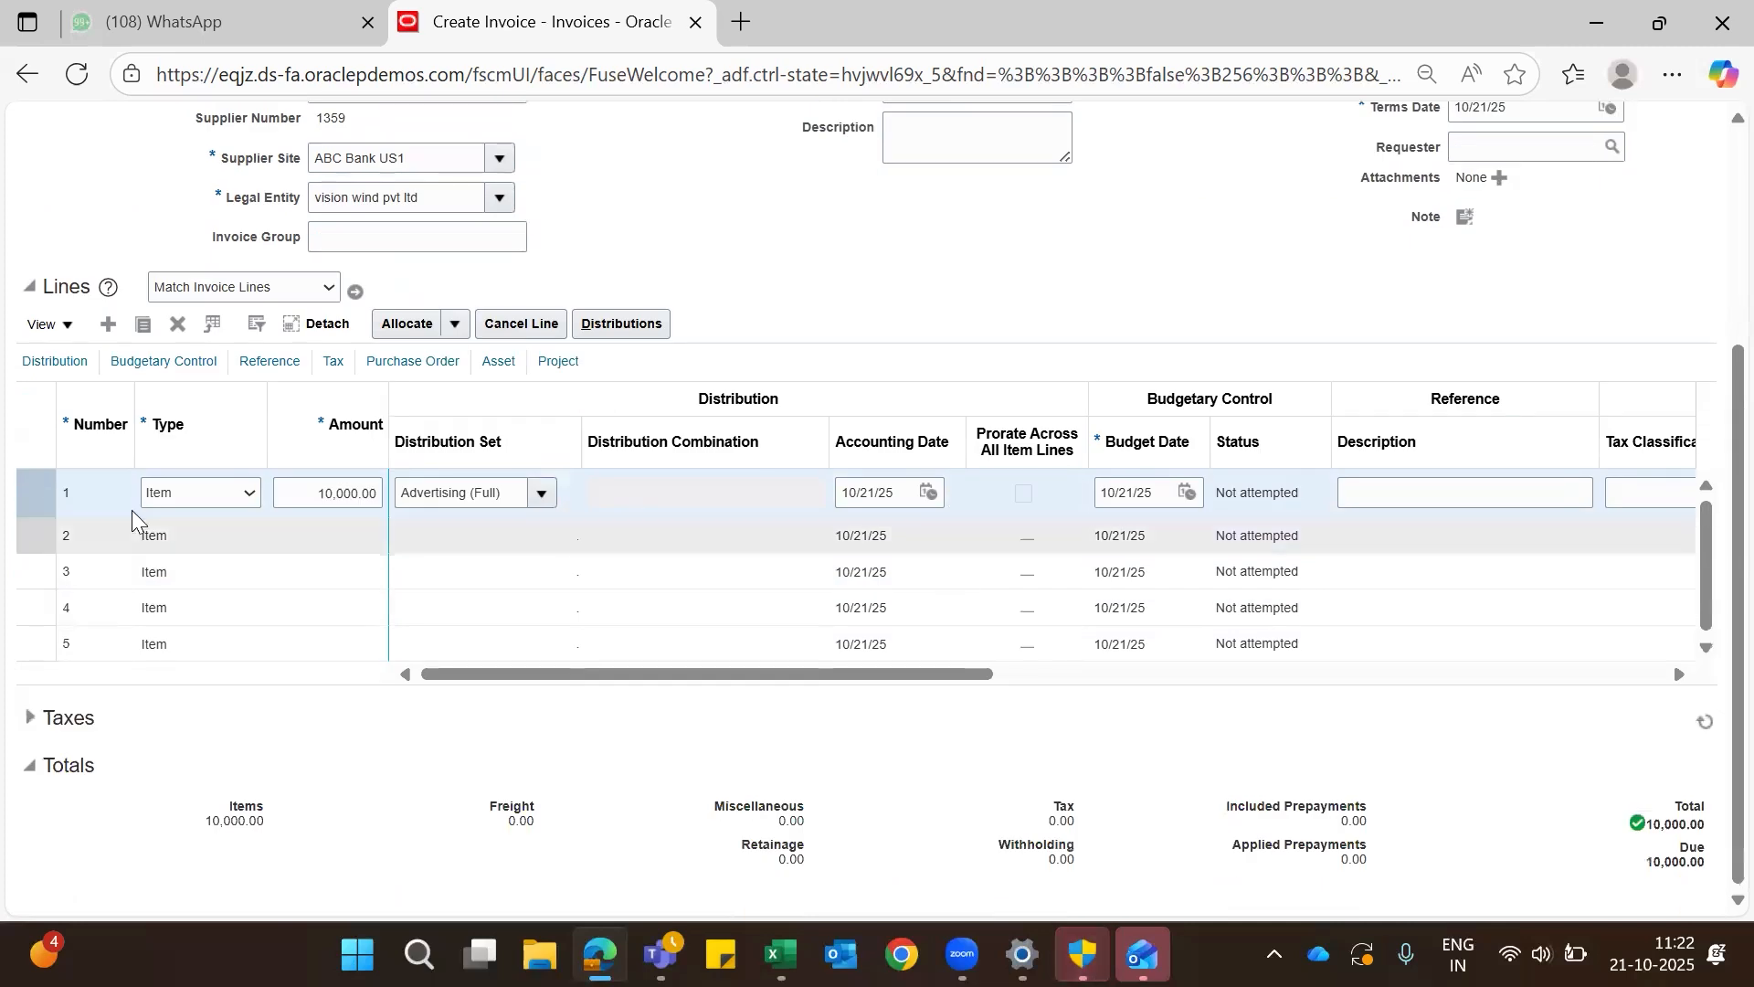
left_click(318, 492)
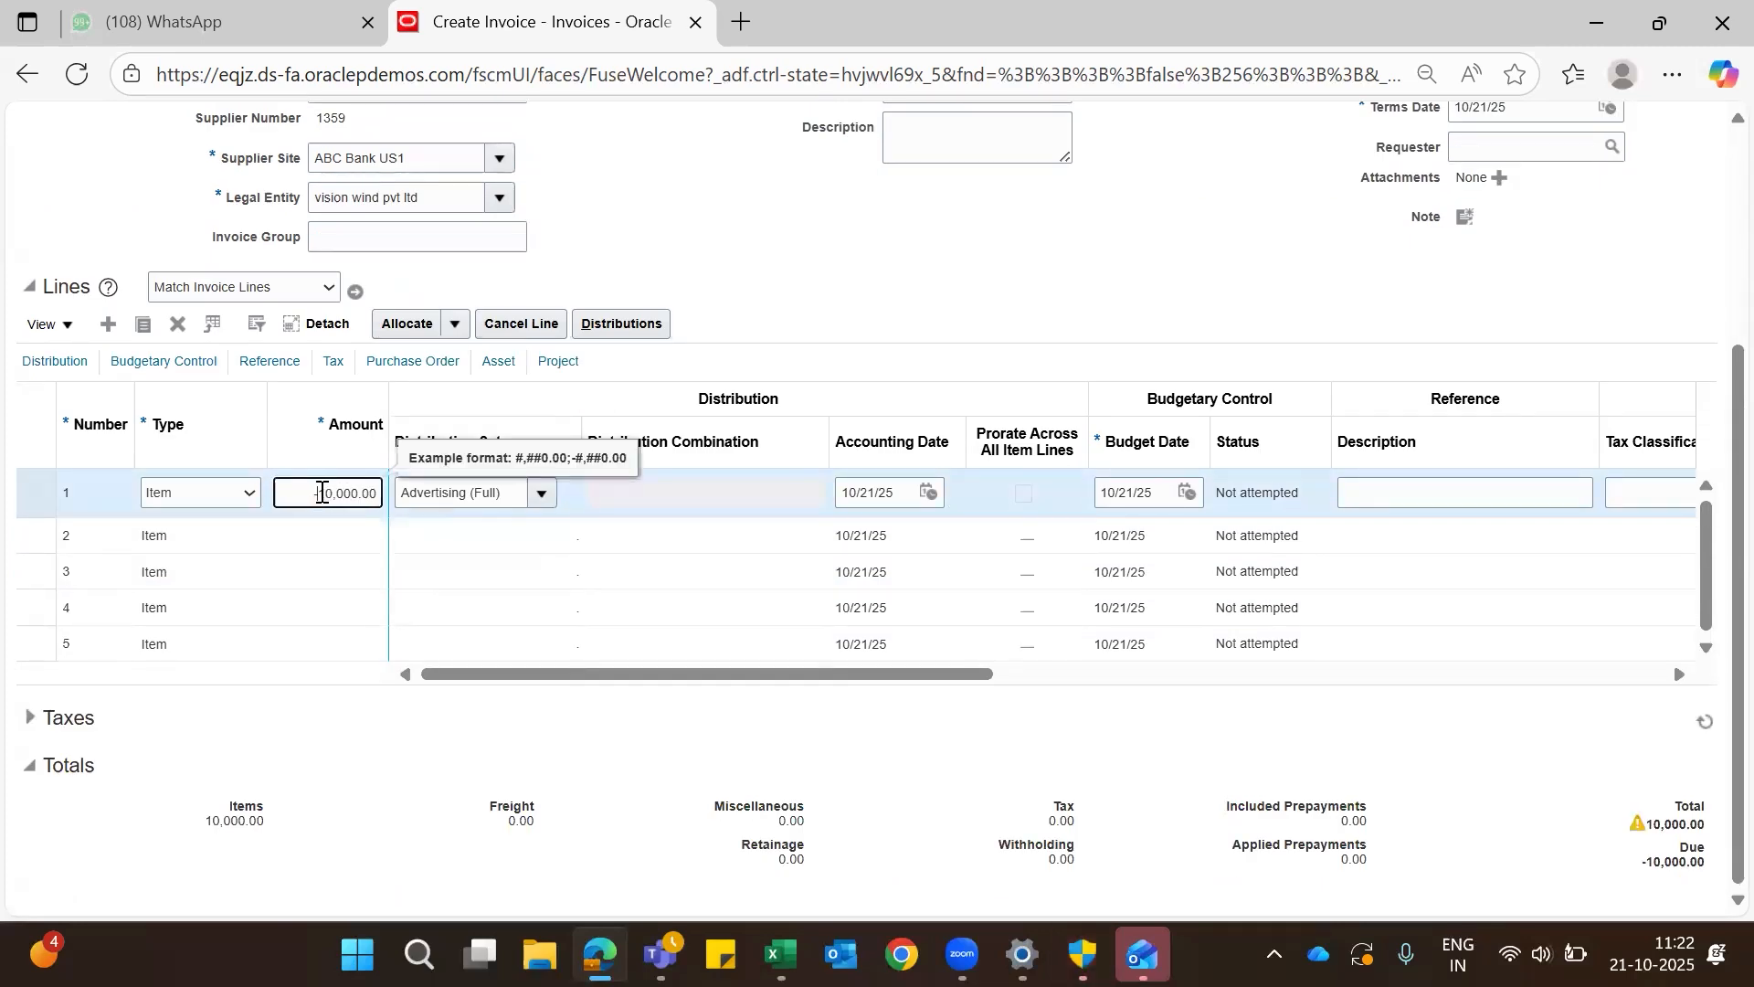
scroll(932, 322, "up", 4)
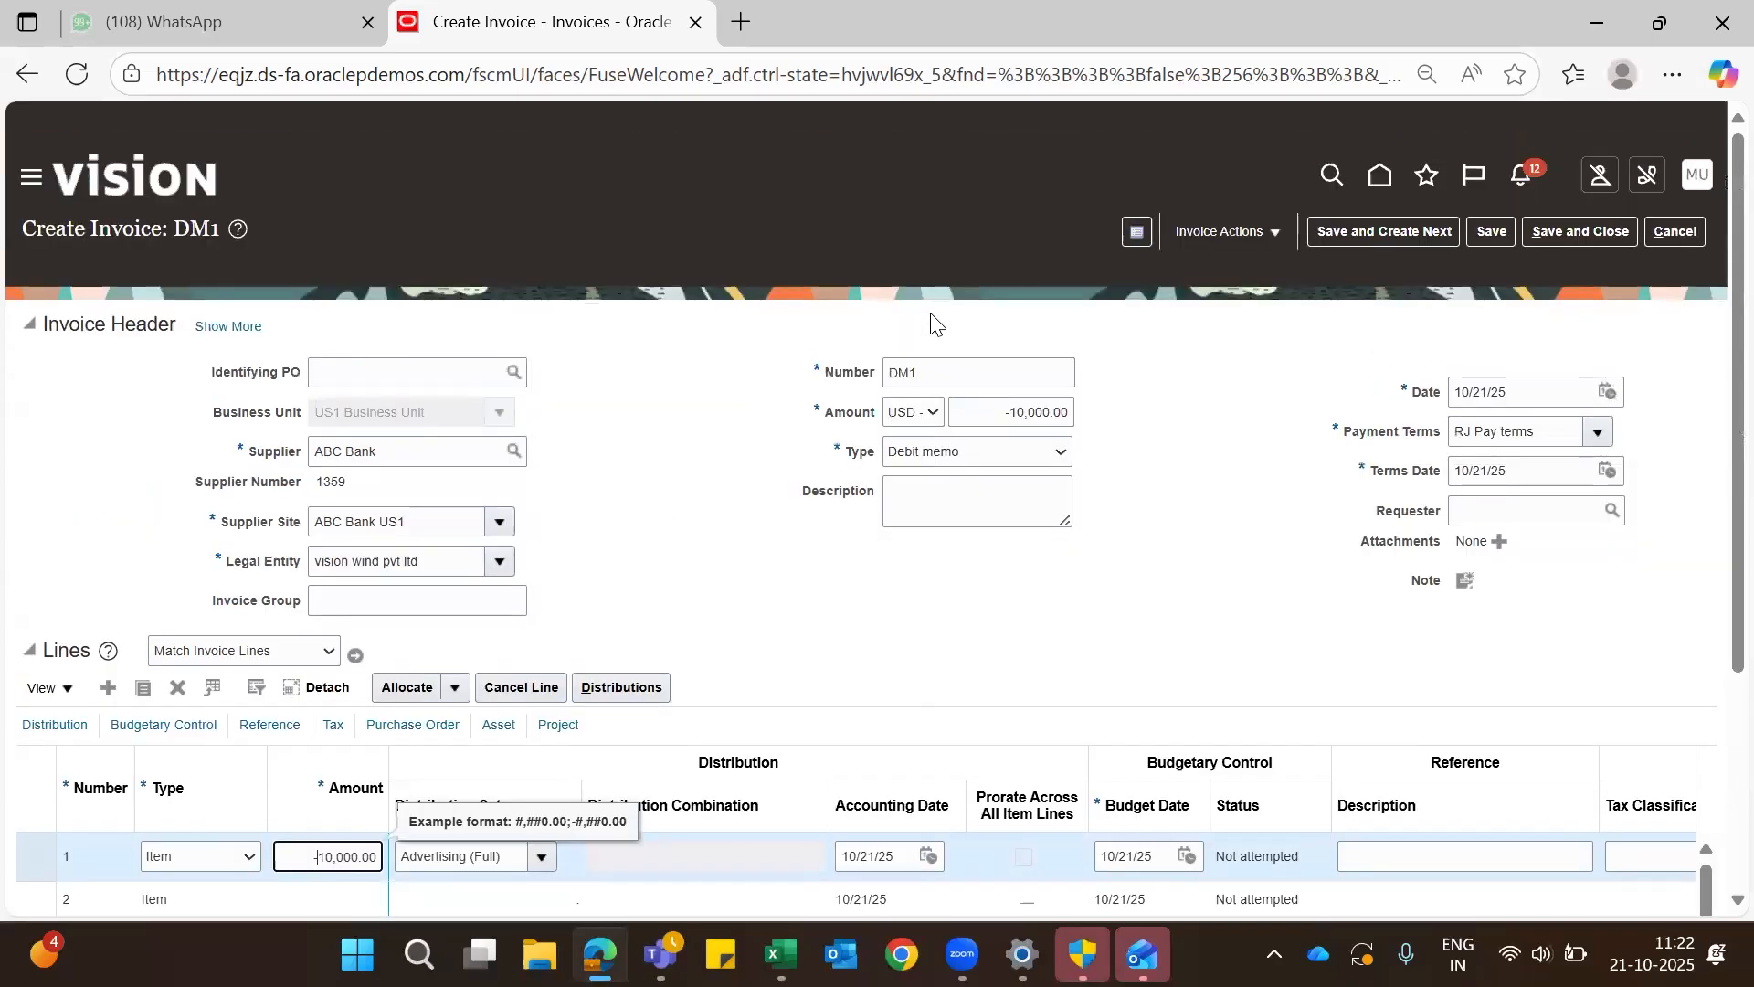
scroll(932, 322, "down", 1)
left_click(1489, 187)
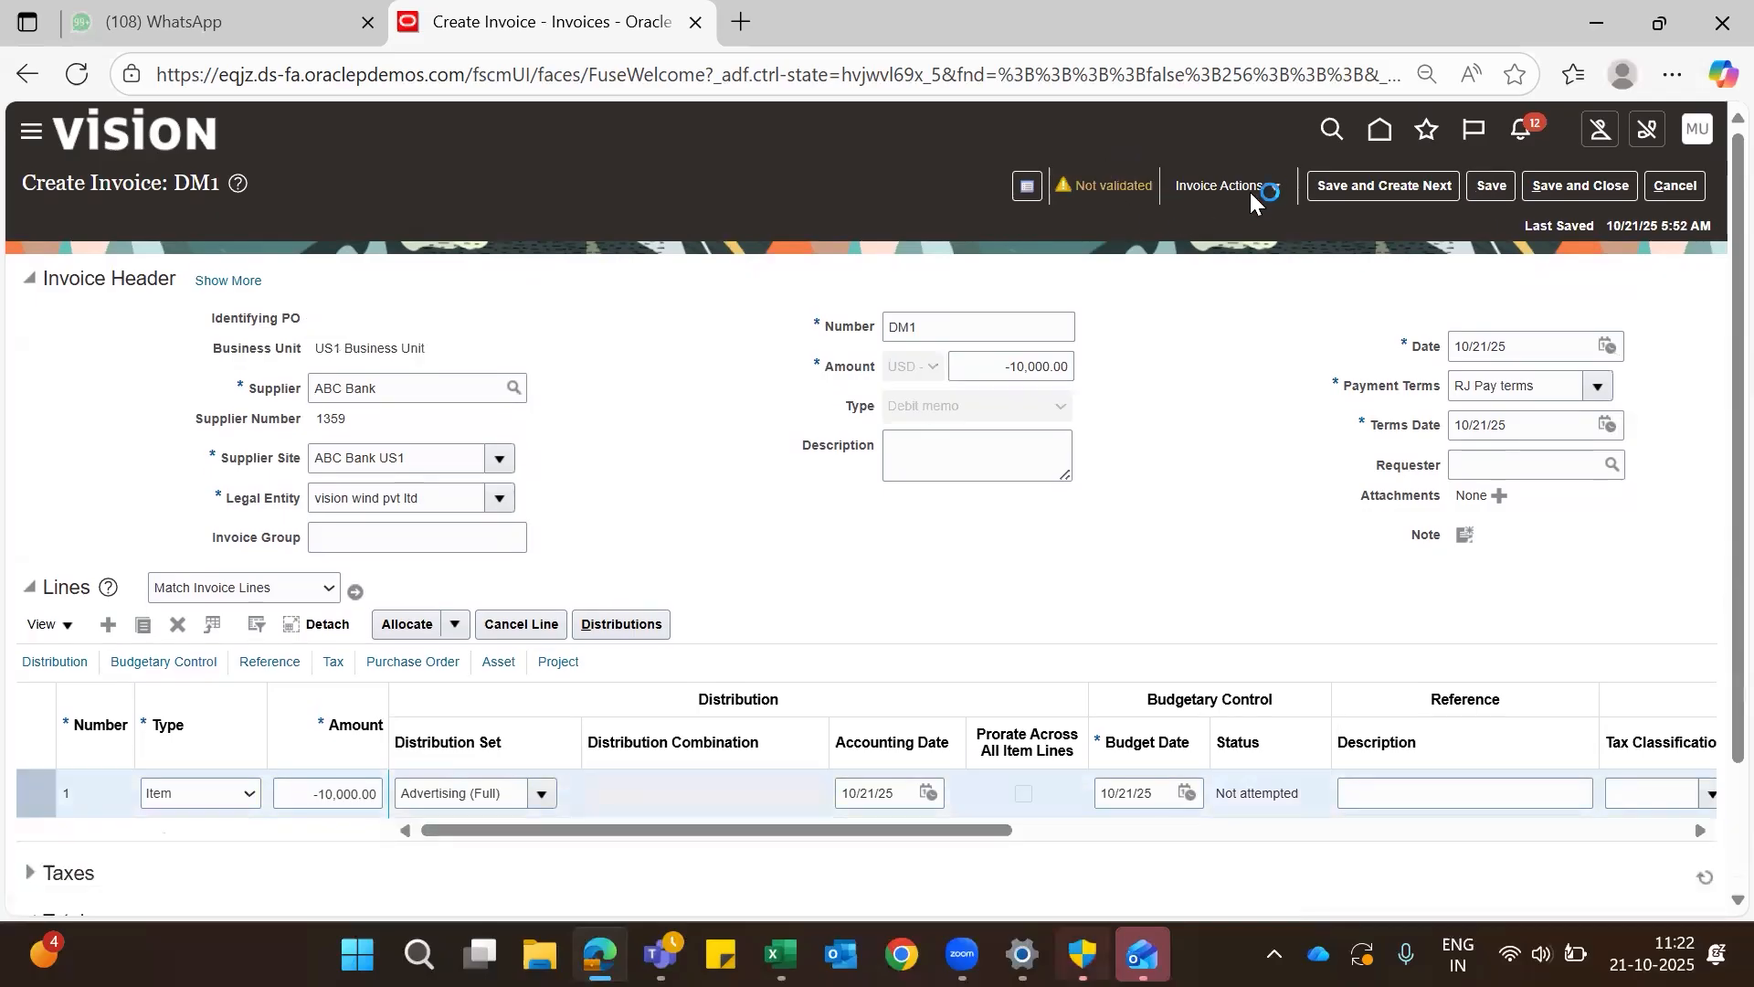
- Validate debit memo DM1 and review its totals
left_click(1255, 185)
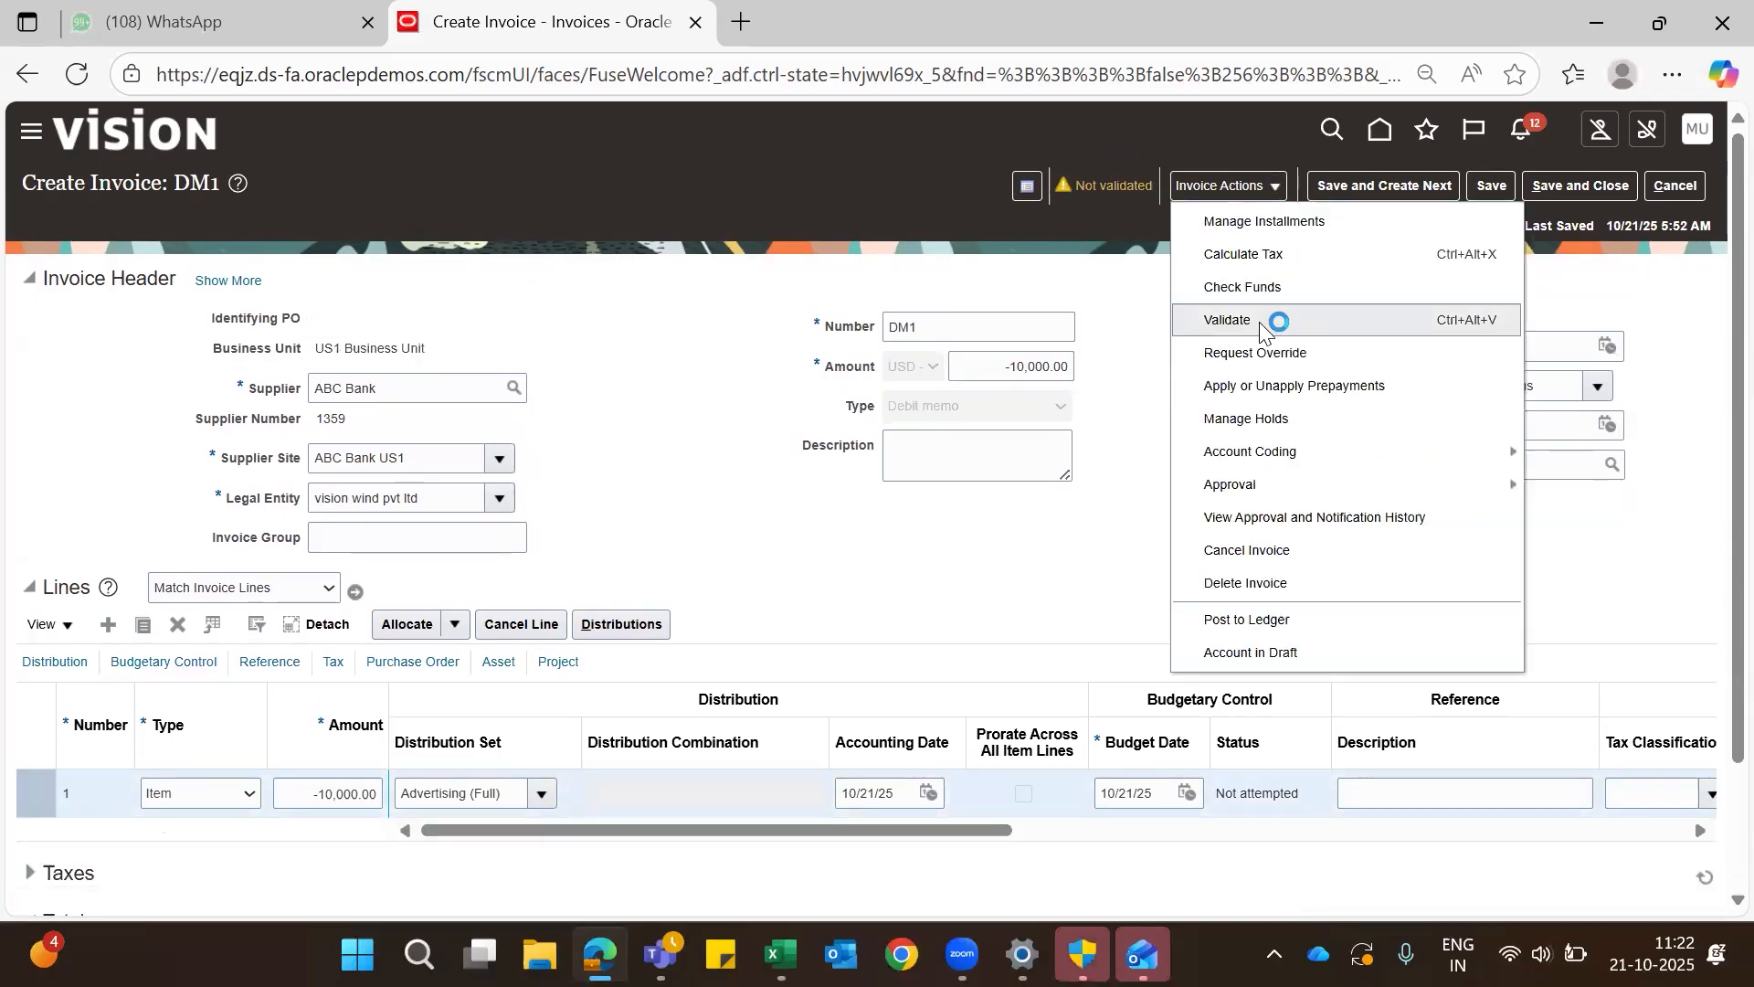
left_click(1229, 320)
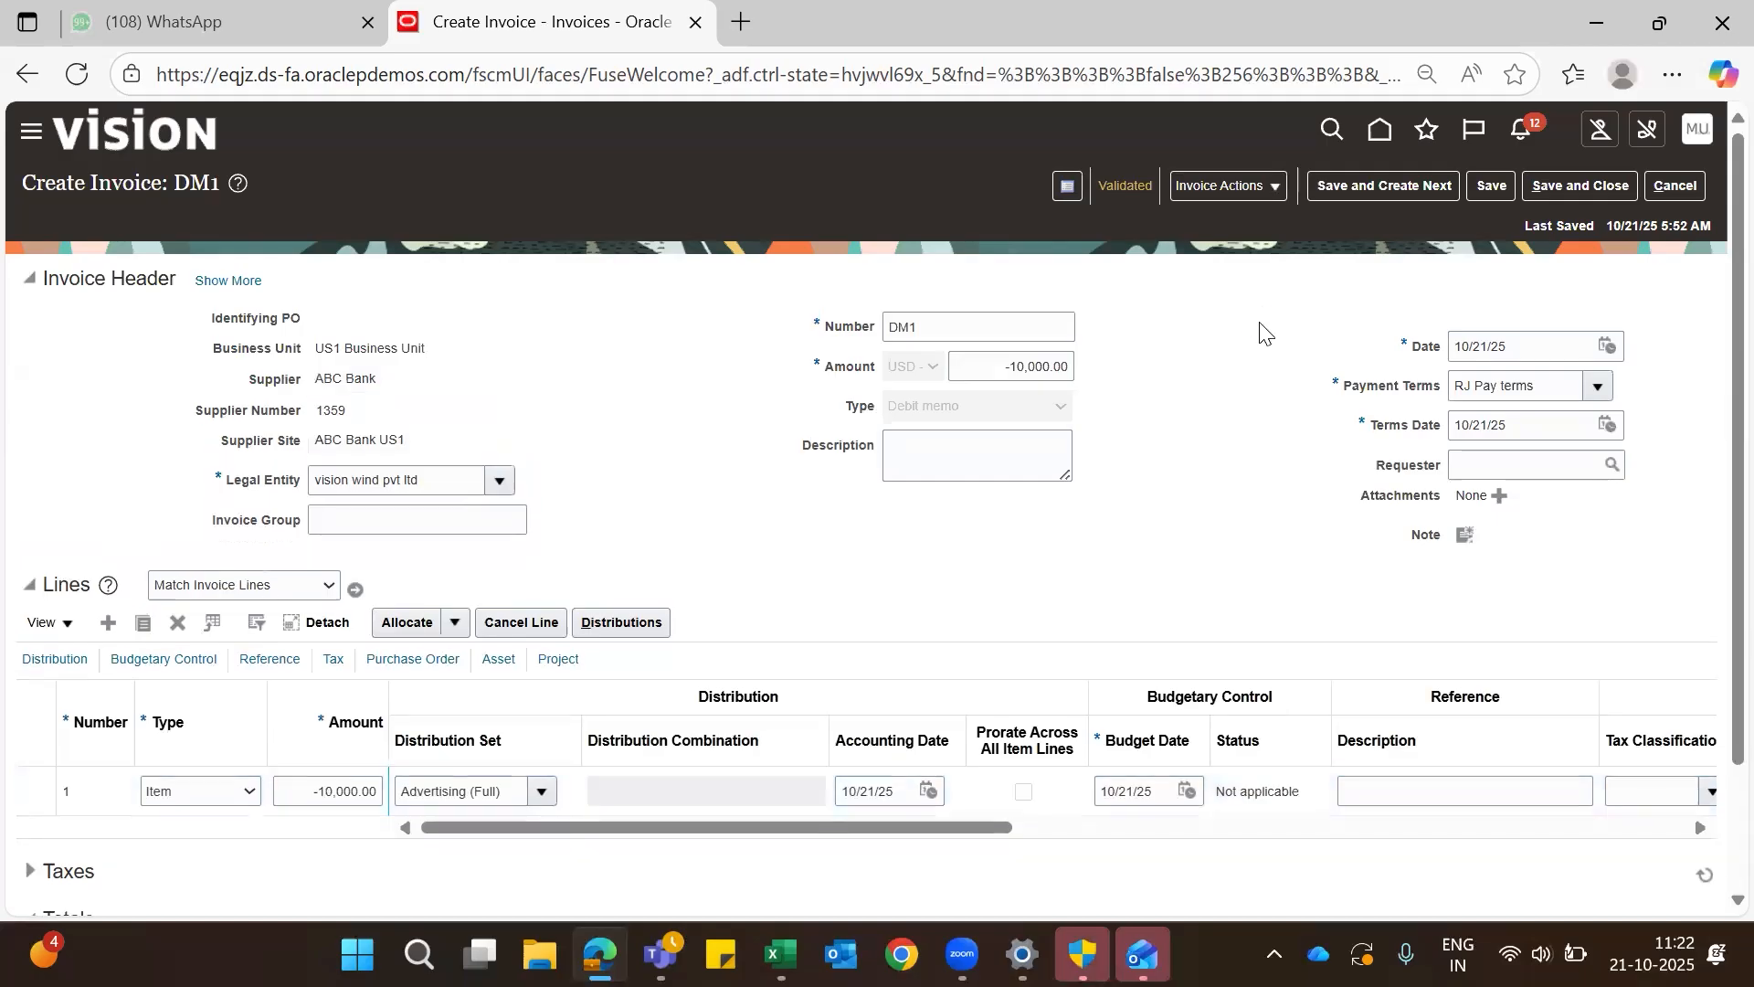
scroll(1202, 452, "down", 3)
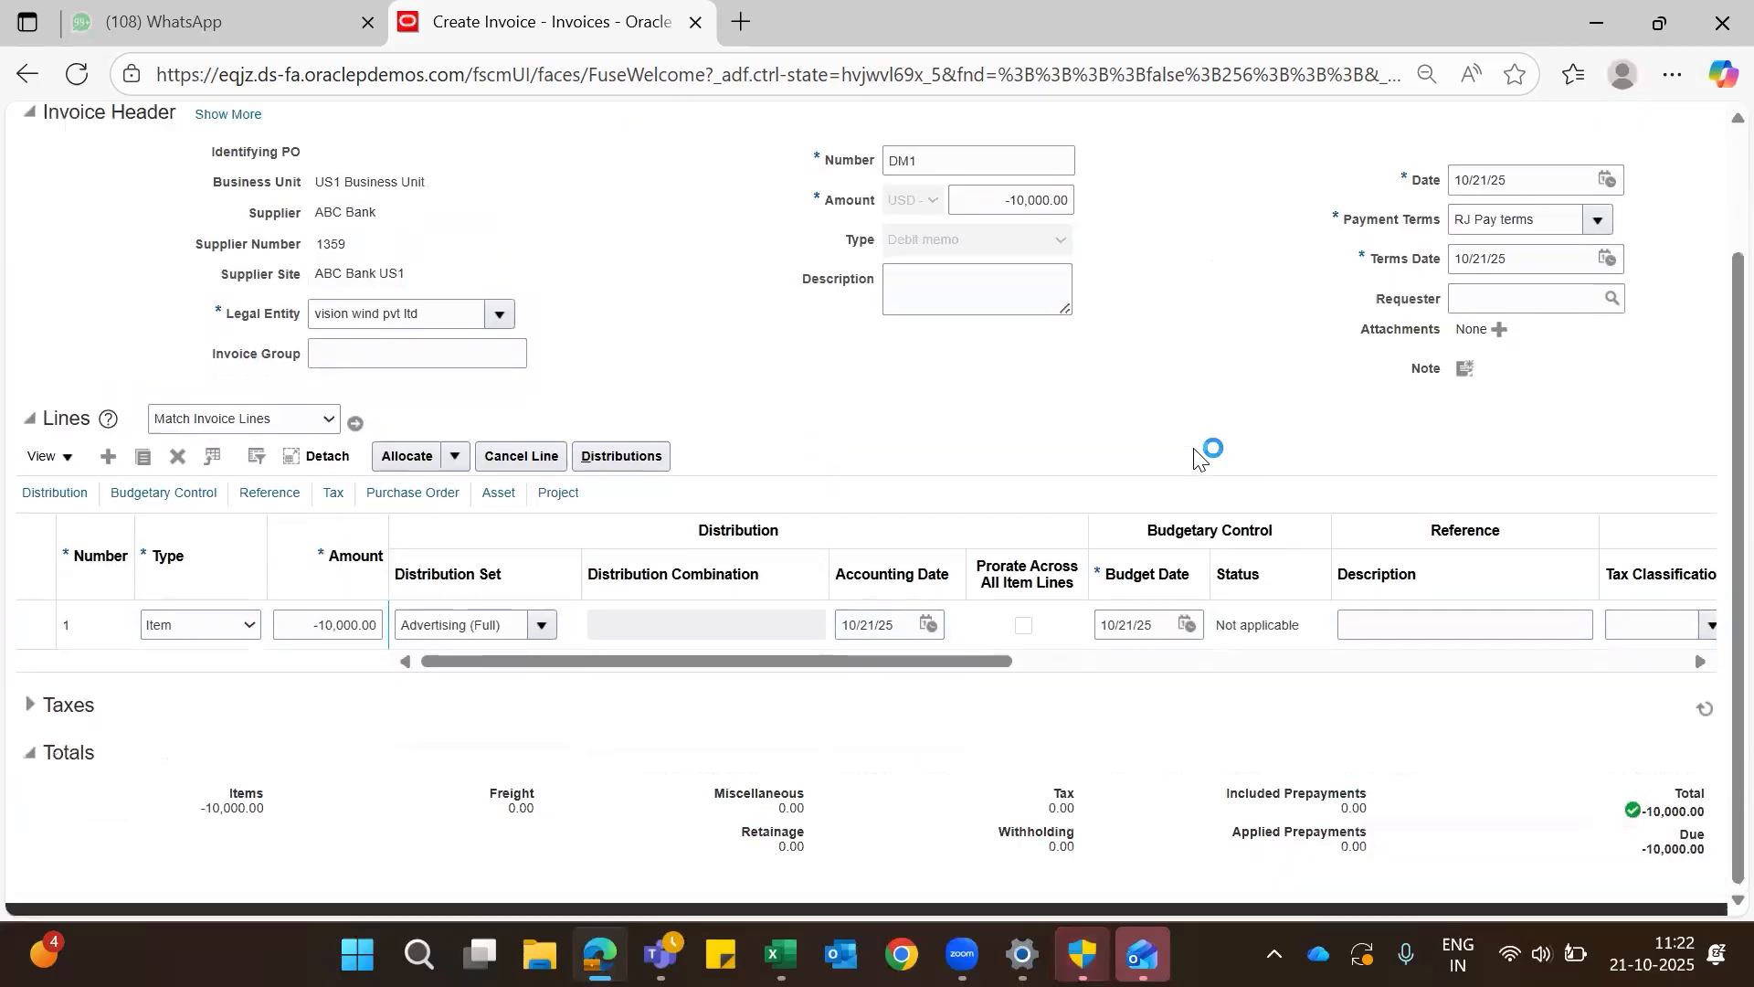
scroll(1201, 452, "up", 3)
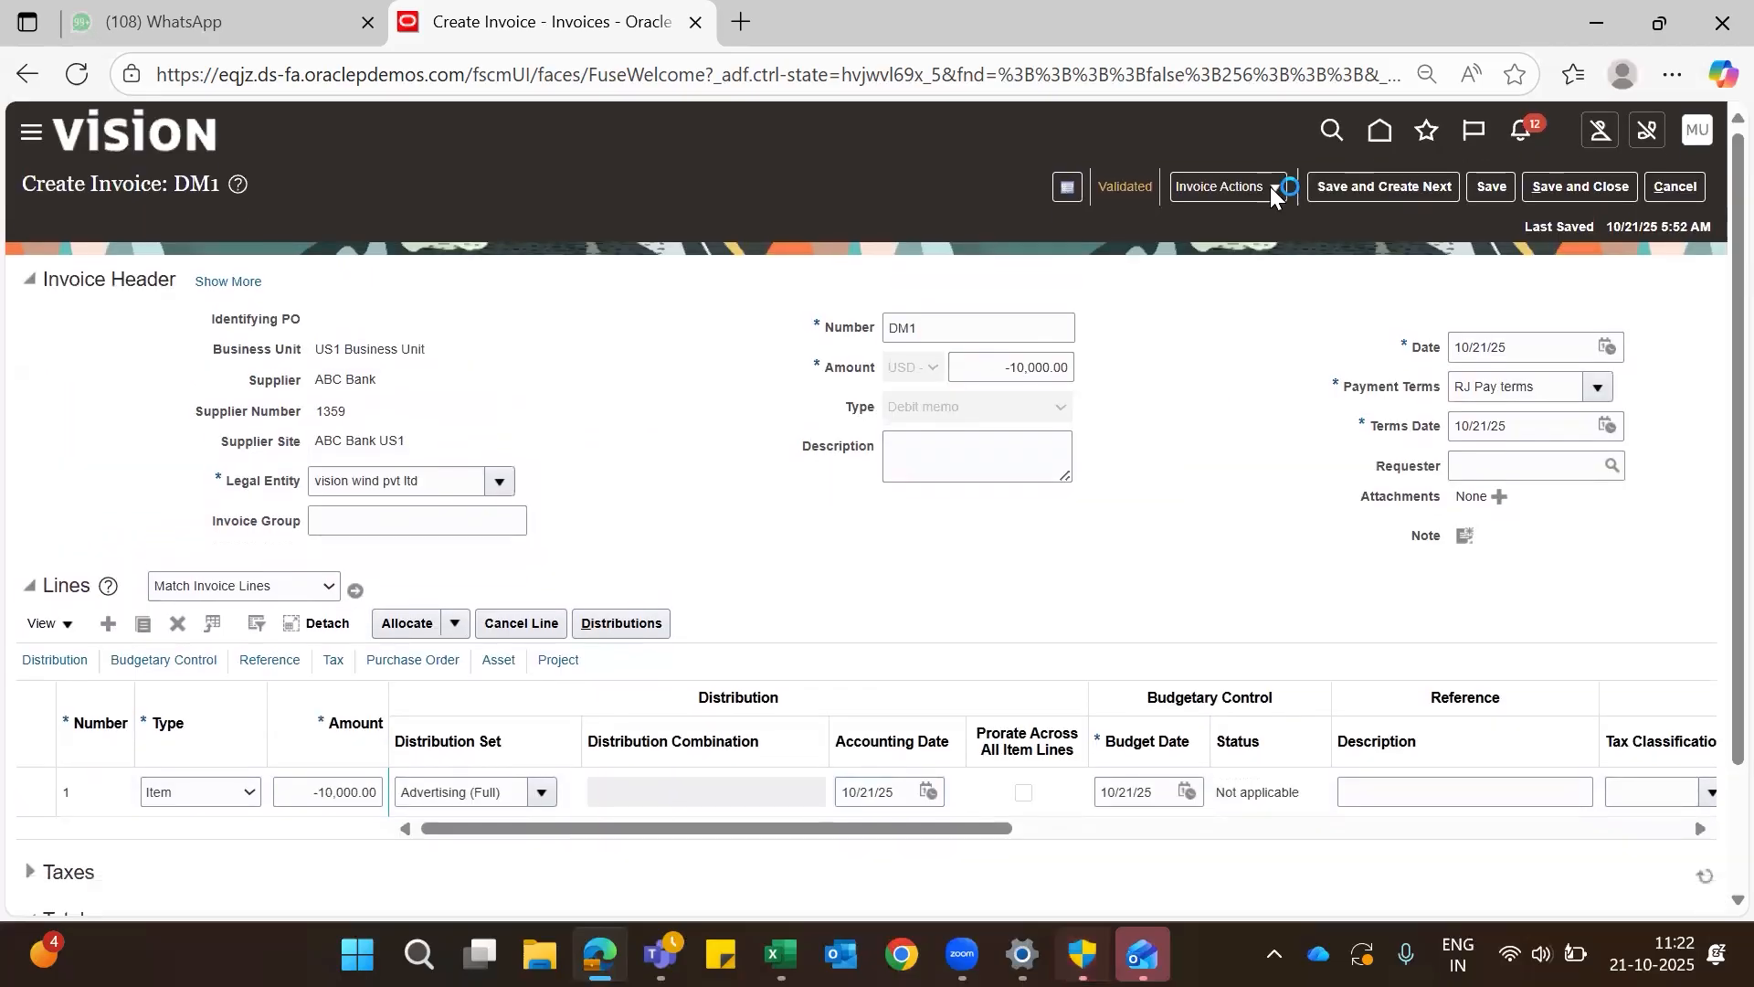
- Post the validated debit memo DM1 to the ledger and check the invoice page down to its totals
left_click(1262, 186)
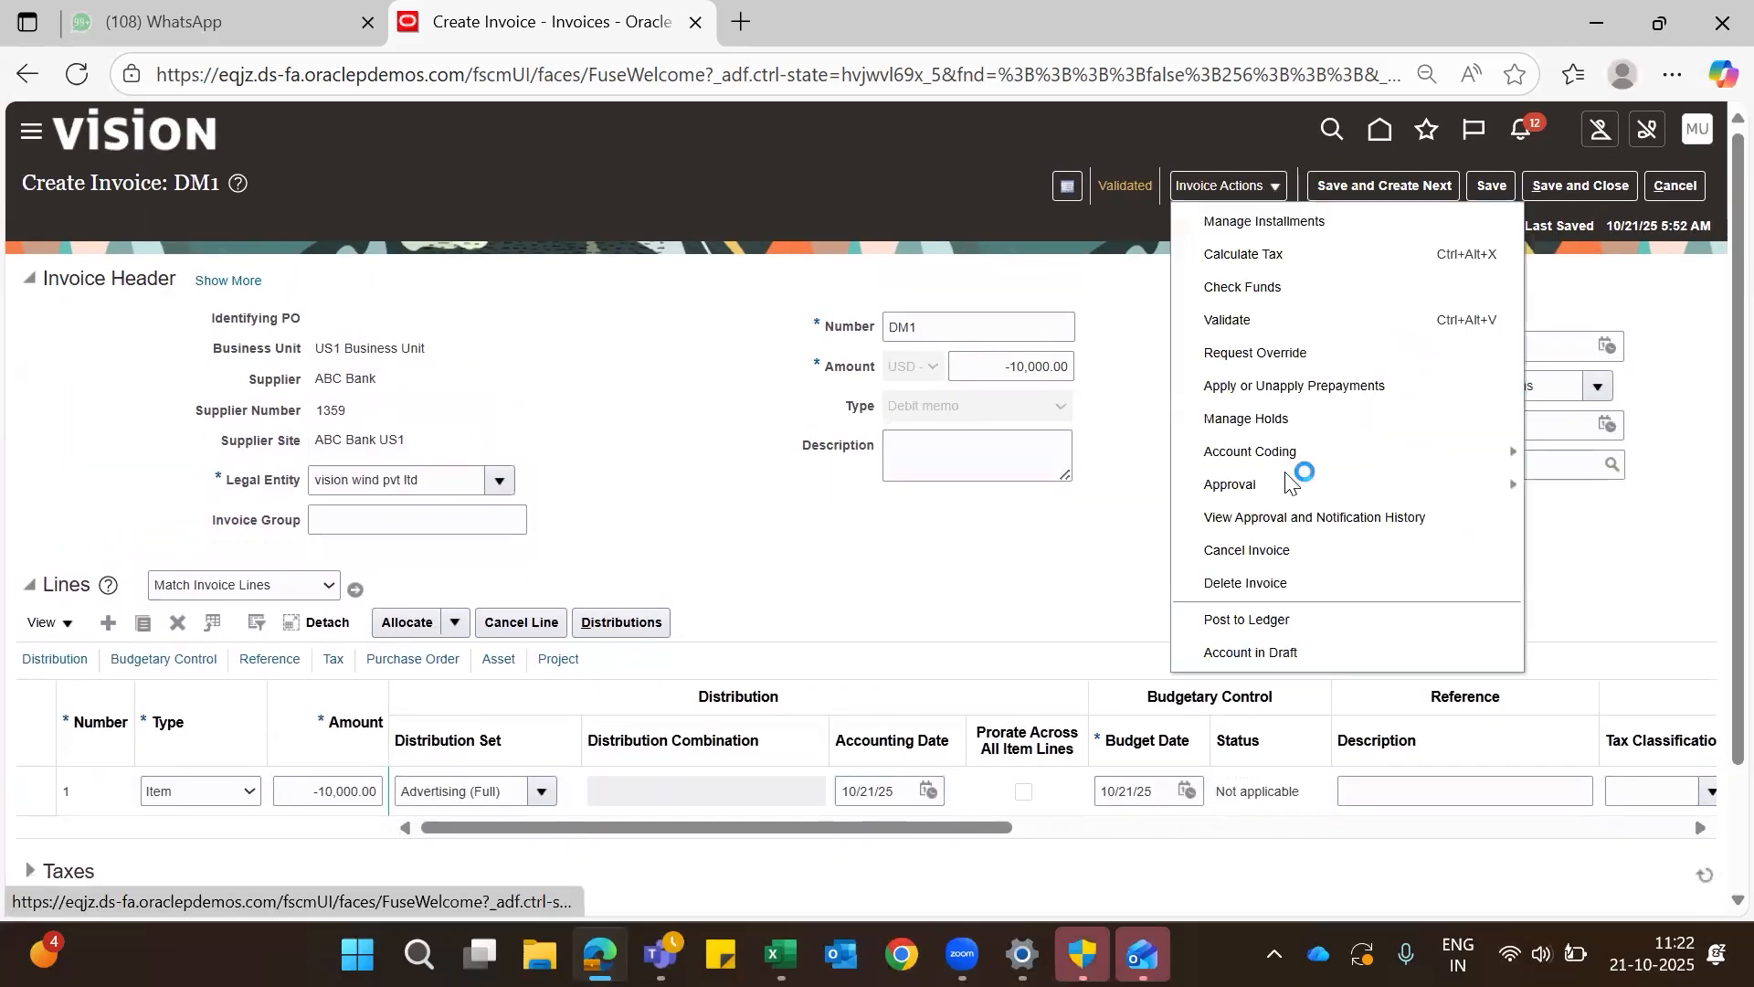
left_click(1250, 621)
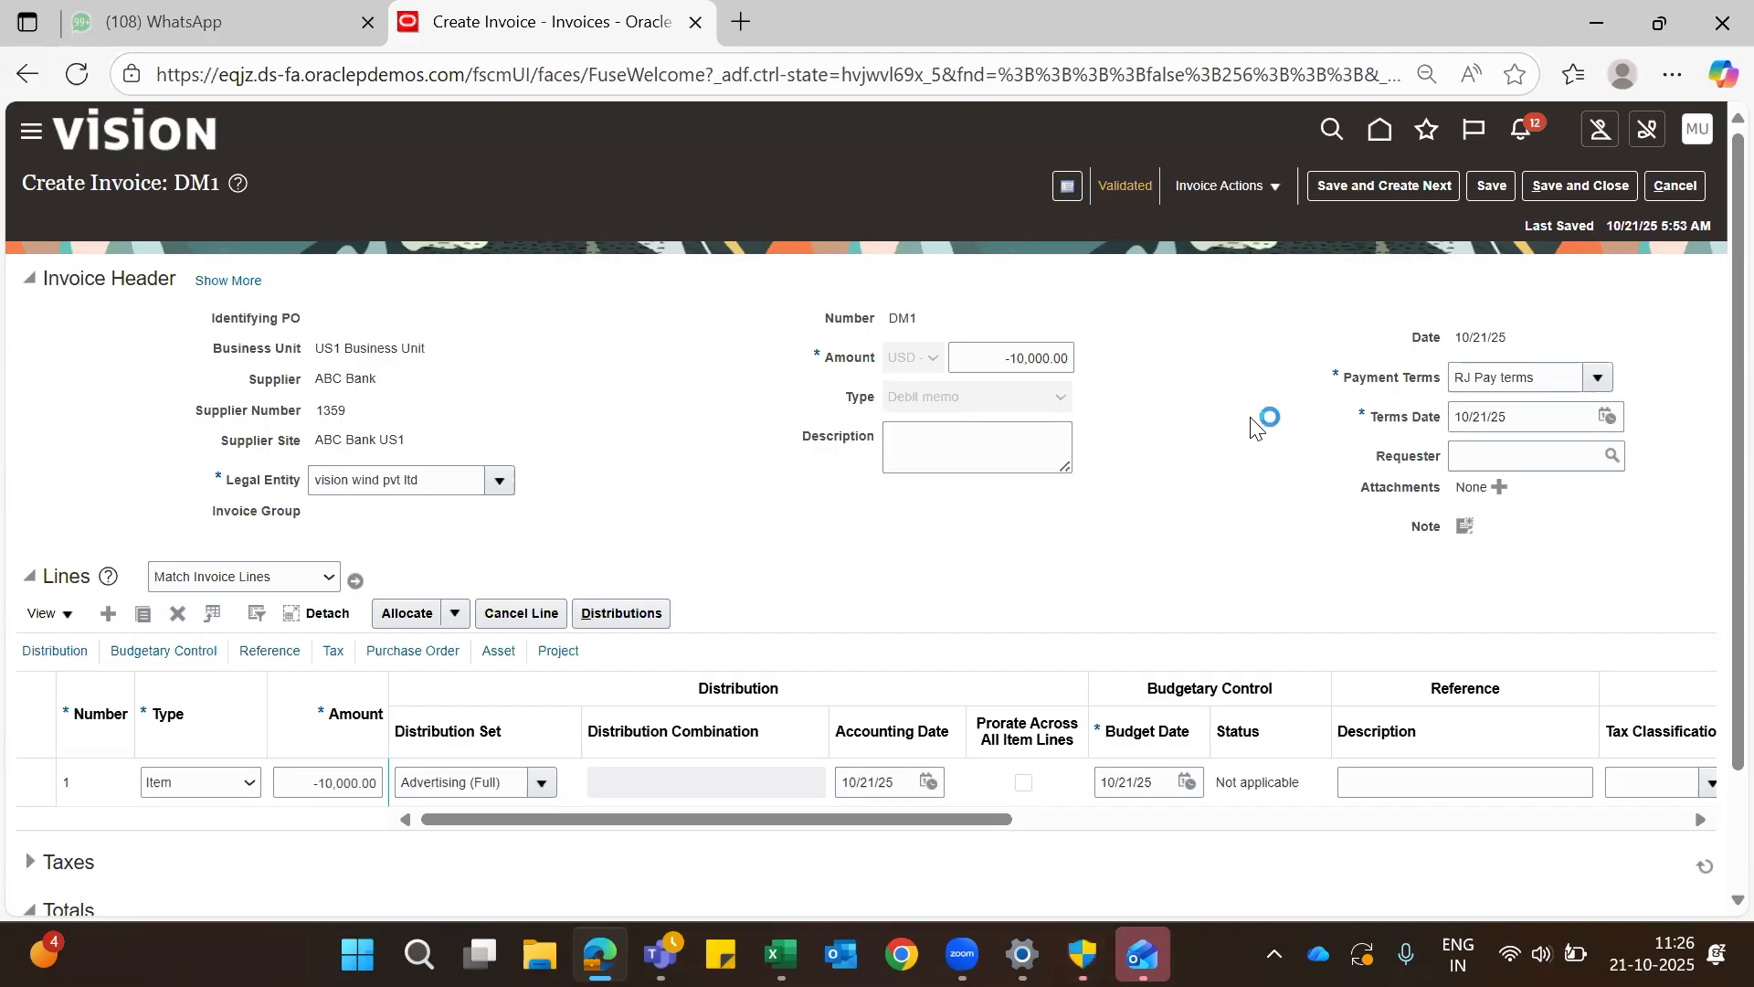
scroll(1255, 425, "down", 2)
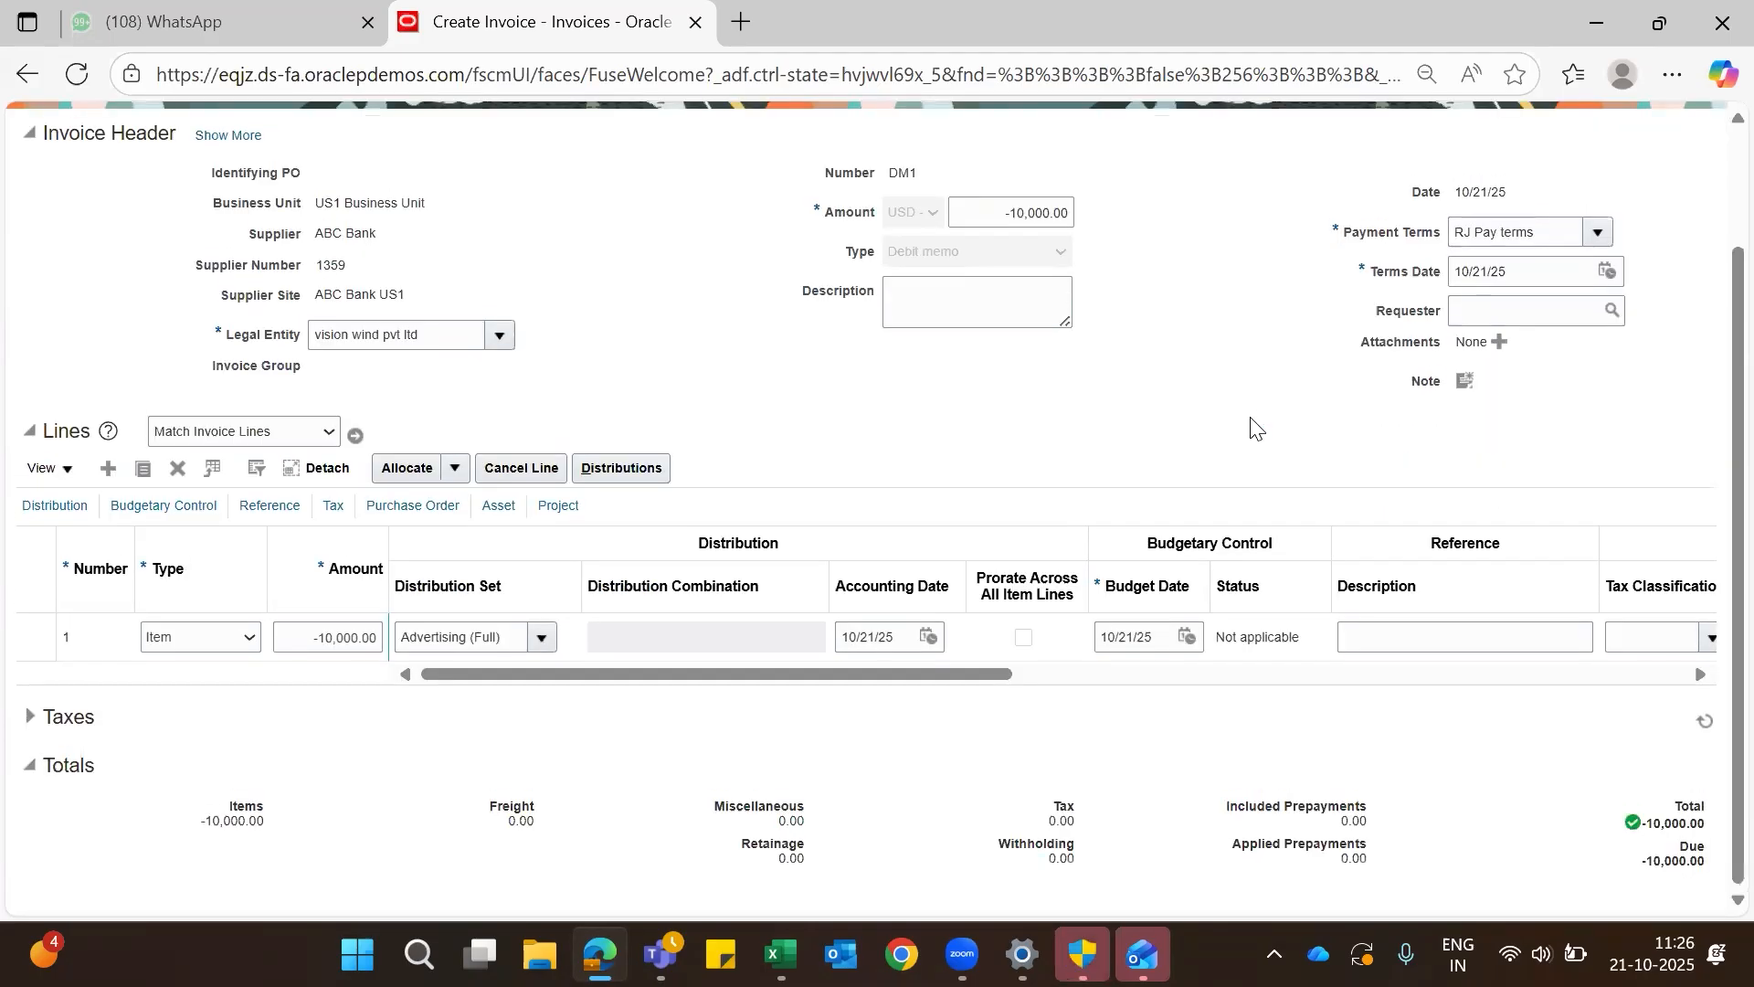
scroll(1256, 422, "up", 2)
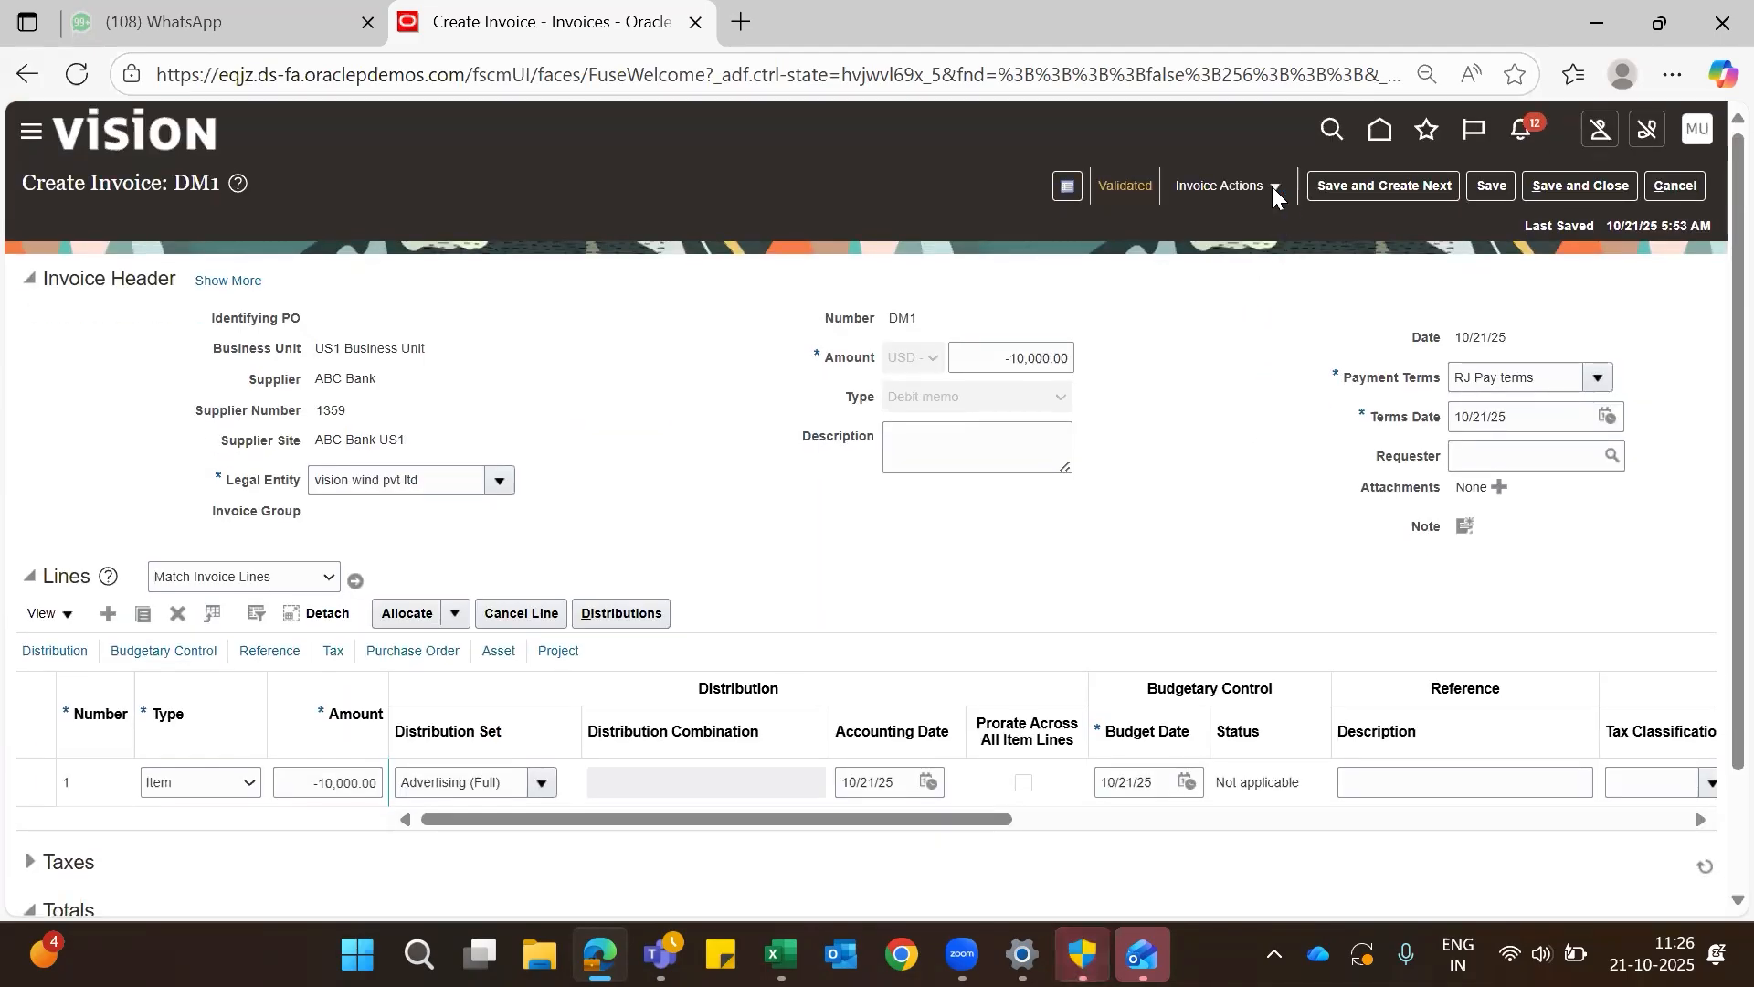
- Try to post debit memo DM1 to the ledger a second time and dismiss the resulting message
left_click(1264, 183)
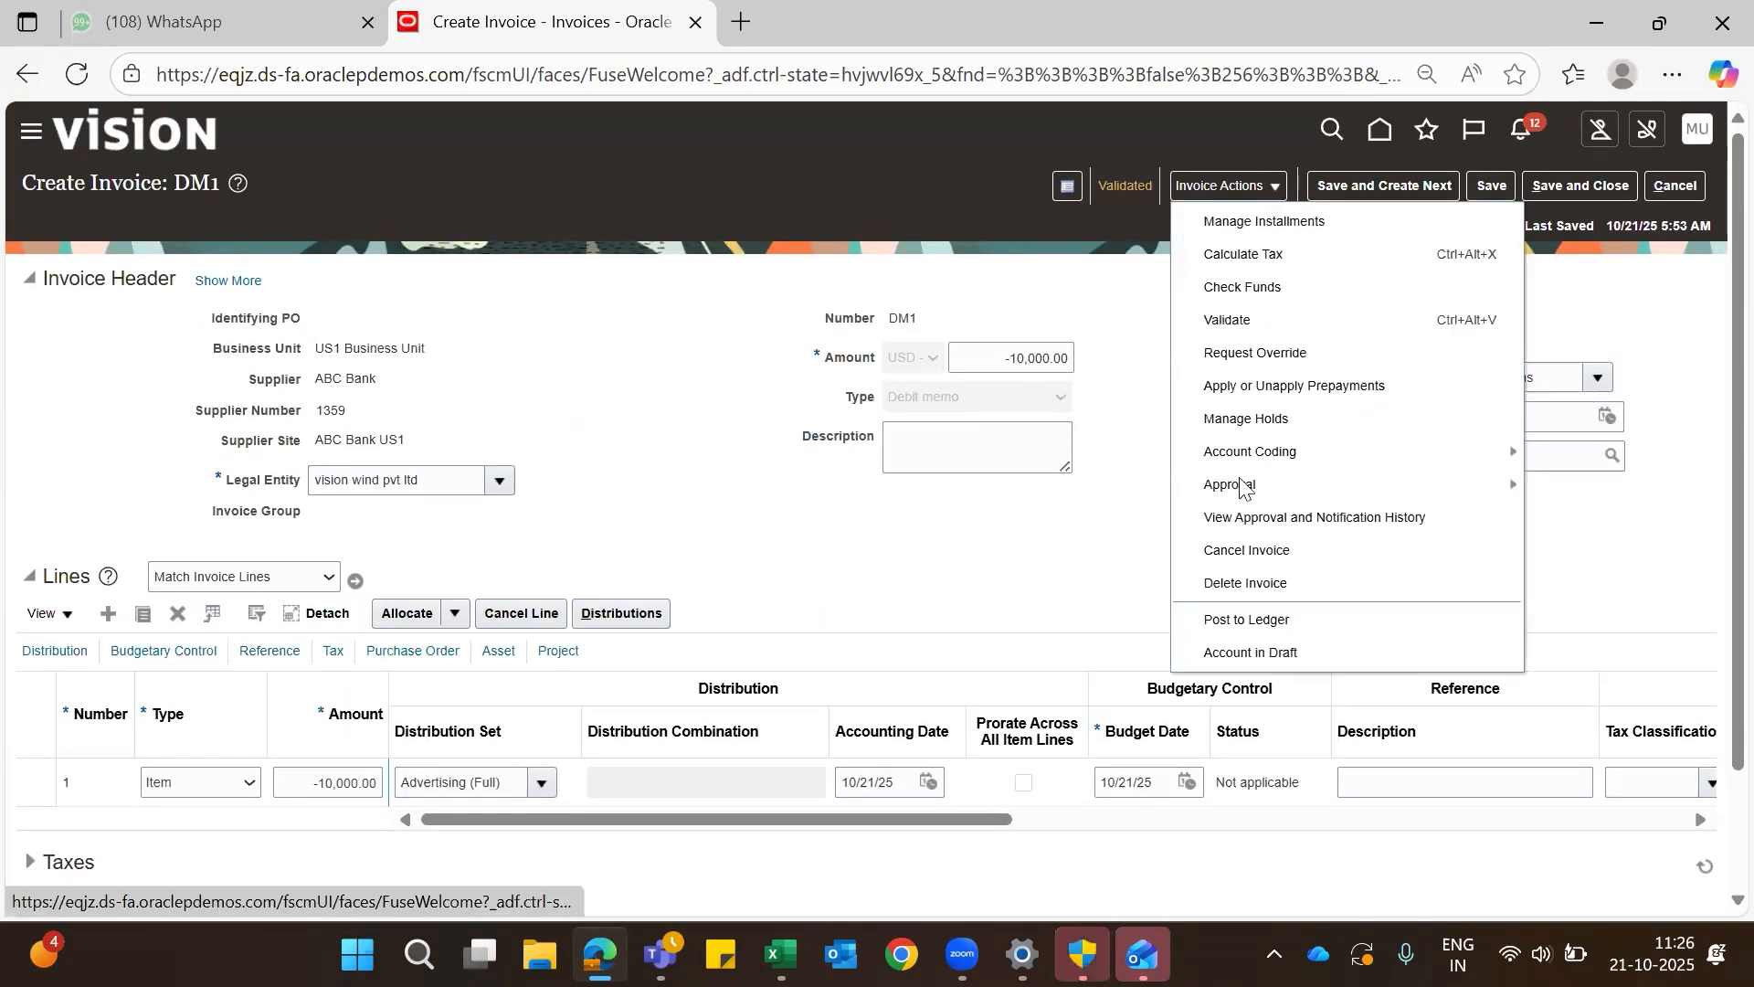
left_click(1274, 610)
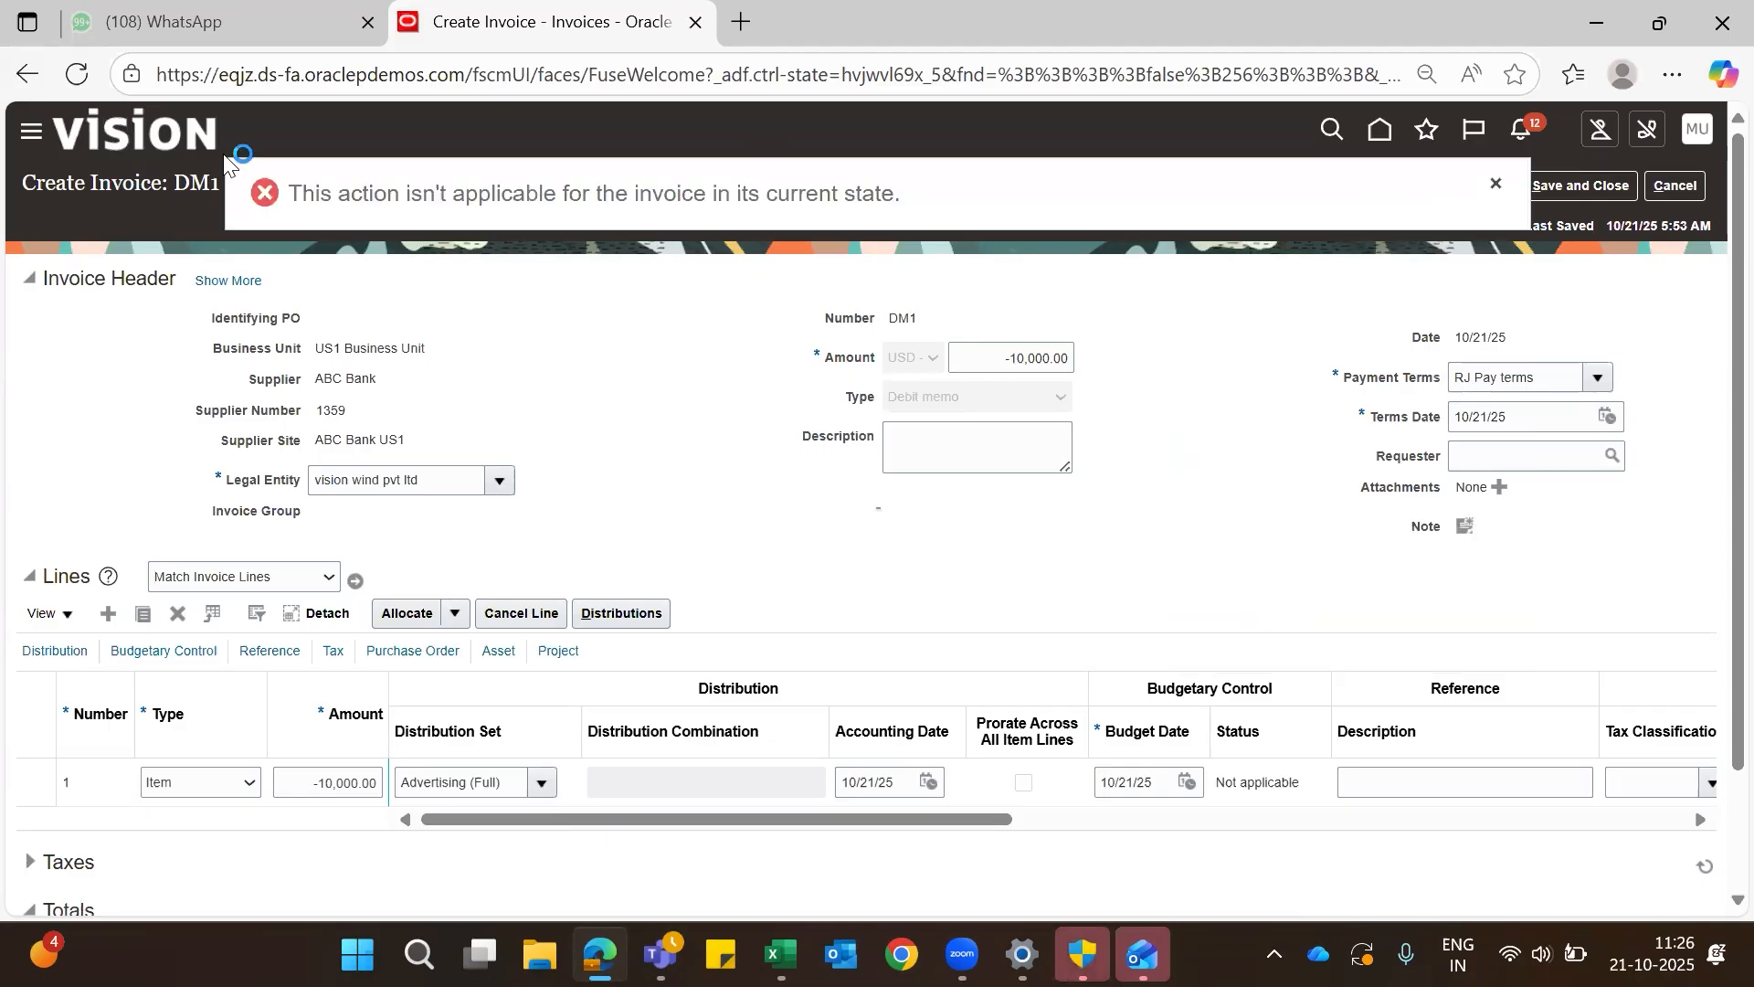
left_click(1493, 185)
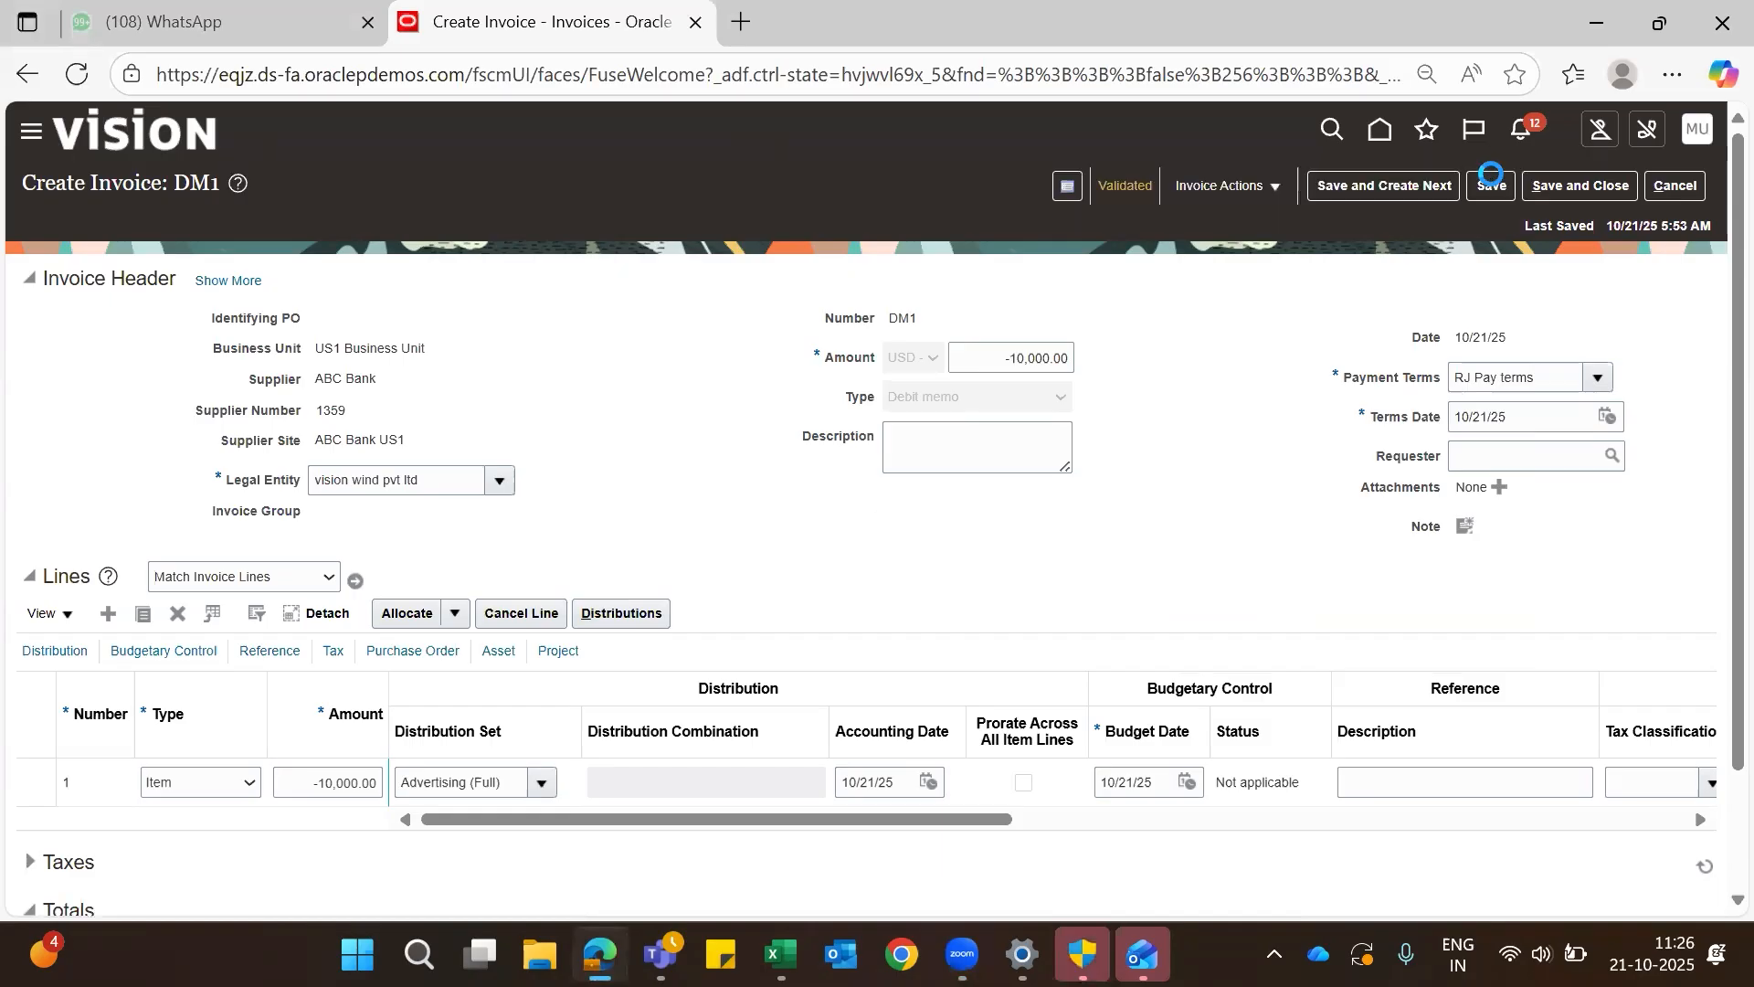